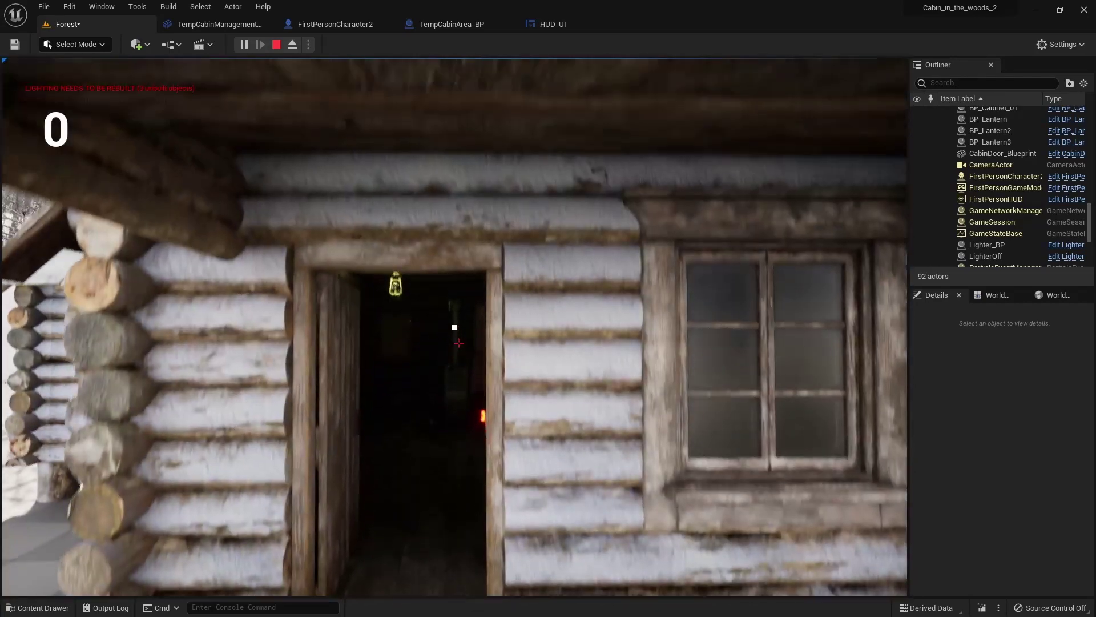
# Walk the player through the cabin doorway so the temperature reading climbs to 0.4.
pyautogui.press('w')
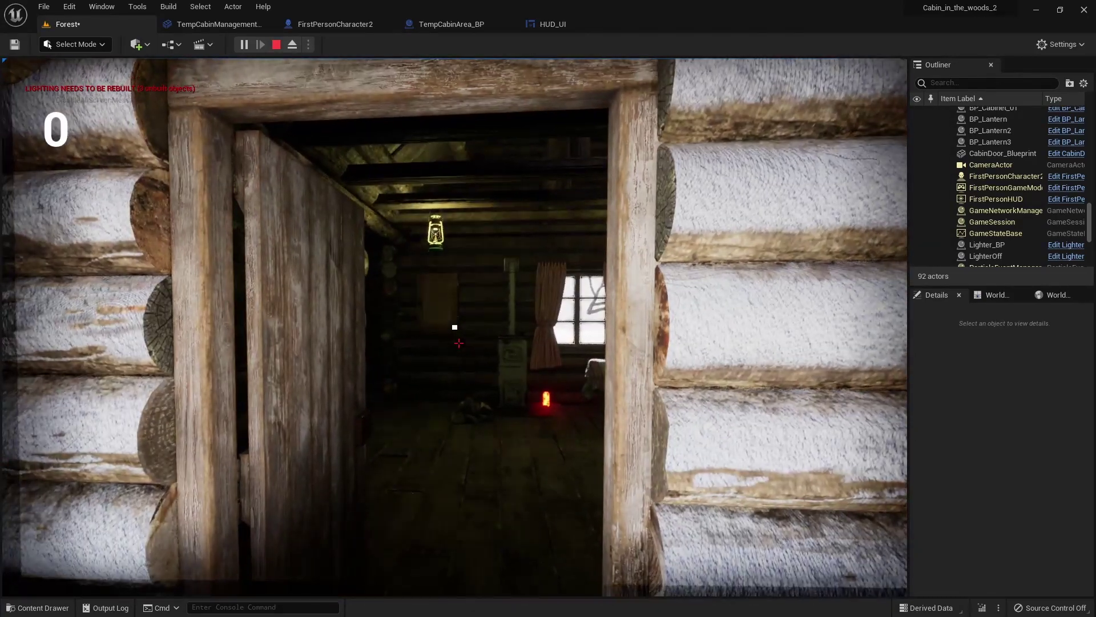
pyautogui.press('w')
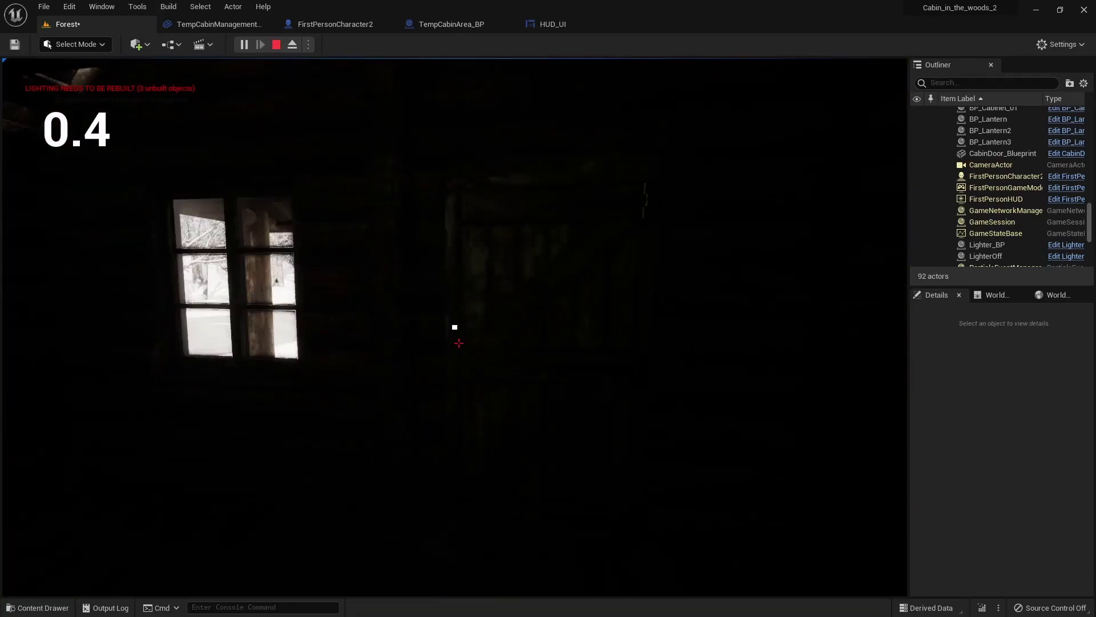
# Roam the dark cabin interior toward the stove and table, then press Escape.
pyautogui.press('w')
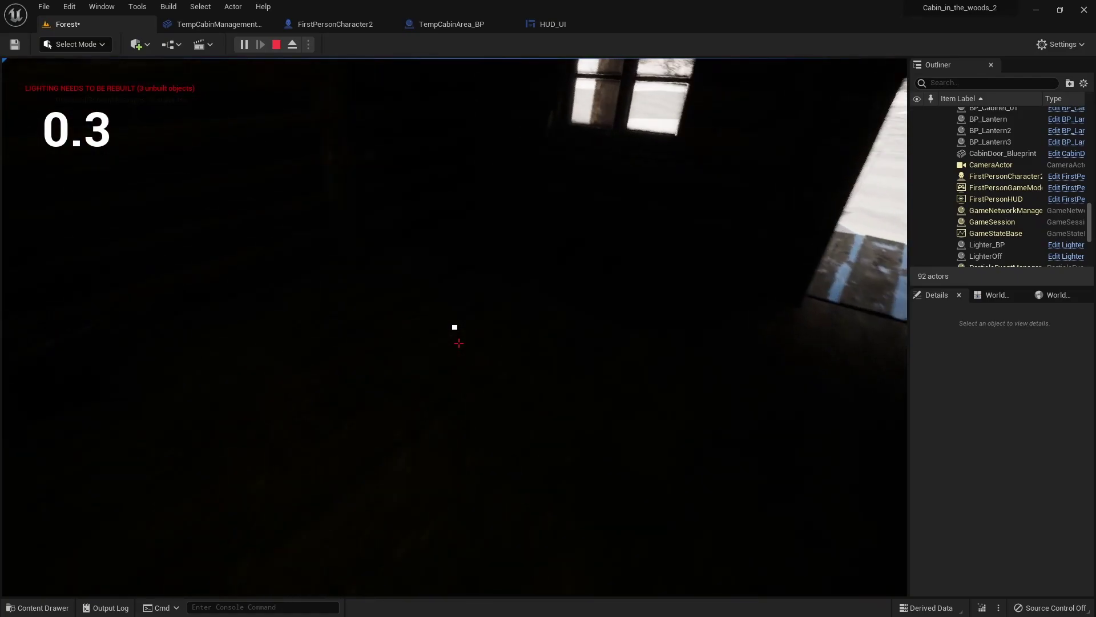
pyautogui.press('Escape')
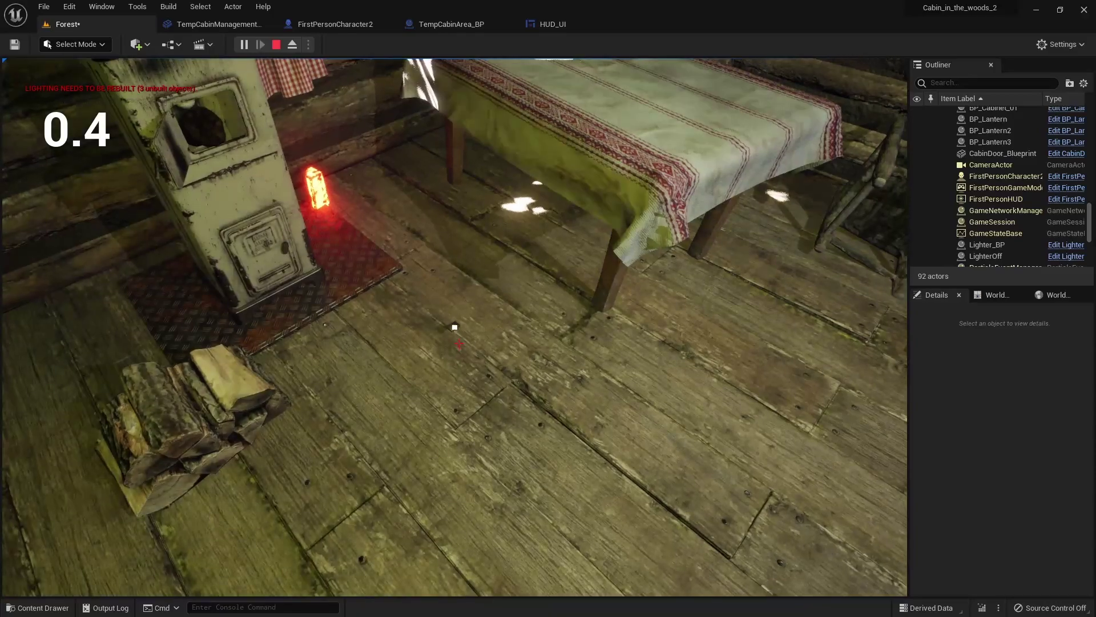
# Face the stove and light its fire with E, pushing the reading to 0.9, then step around it.
pyautogui.click(459, 343)
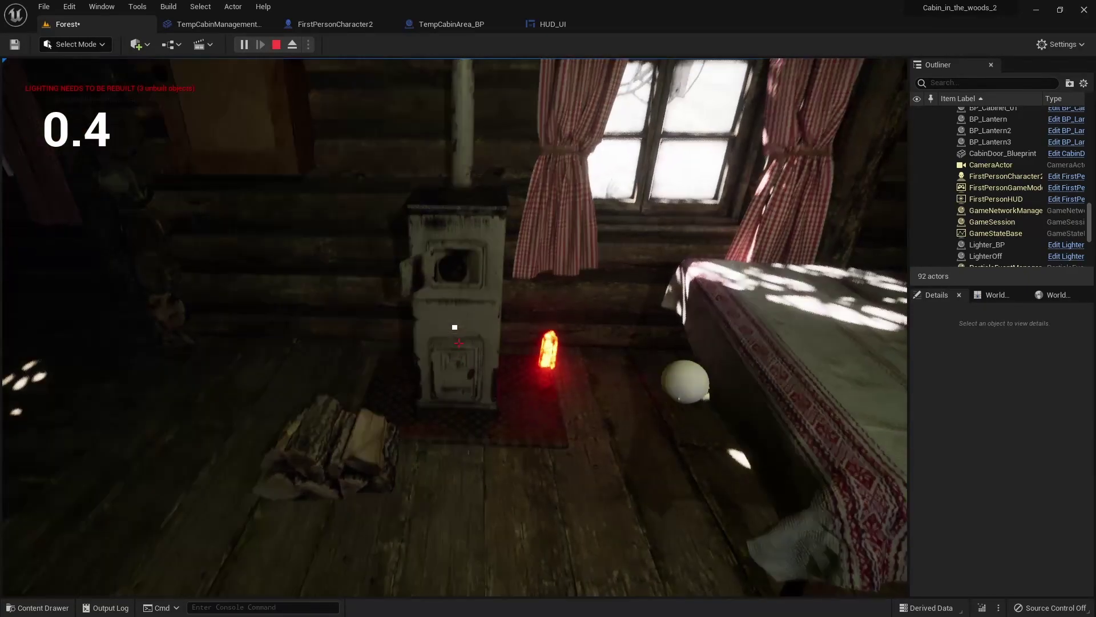
pyautogui.press('e')
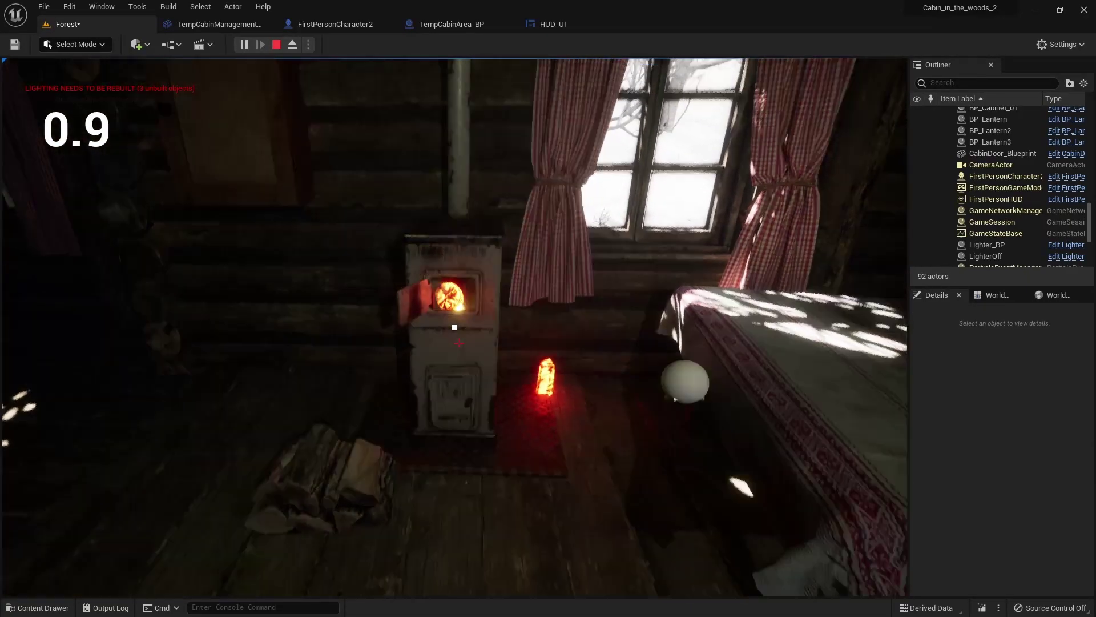
pyautogui.press('w')
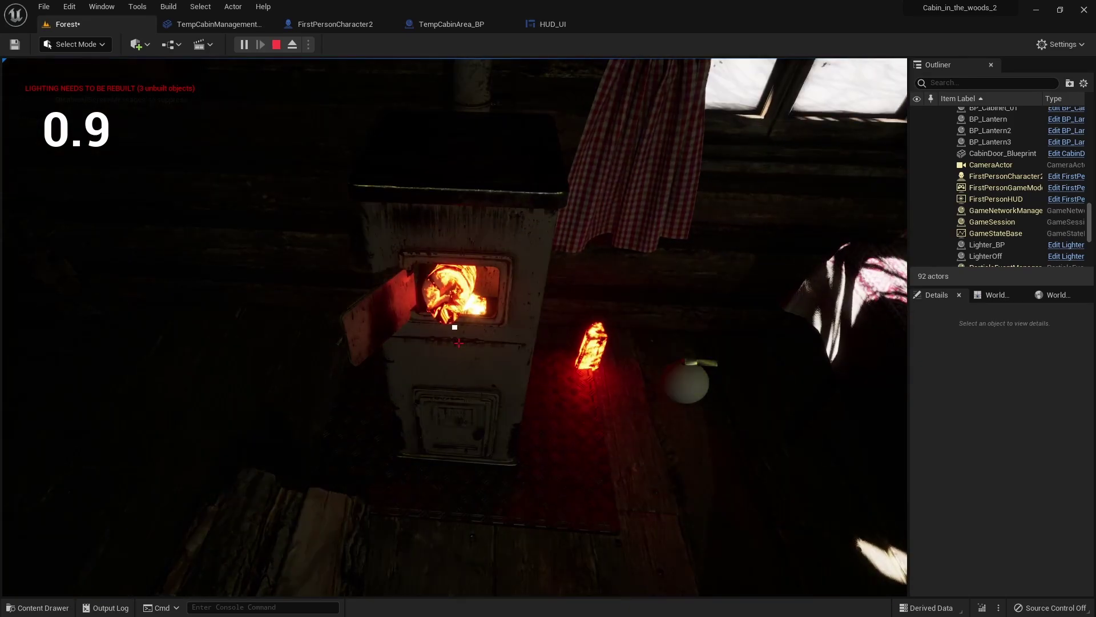
pyautogui.press('s')
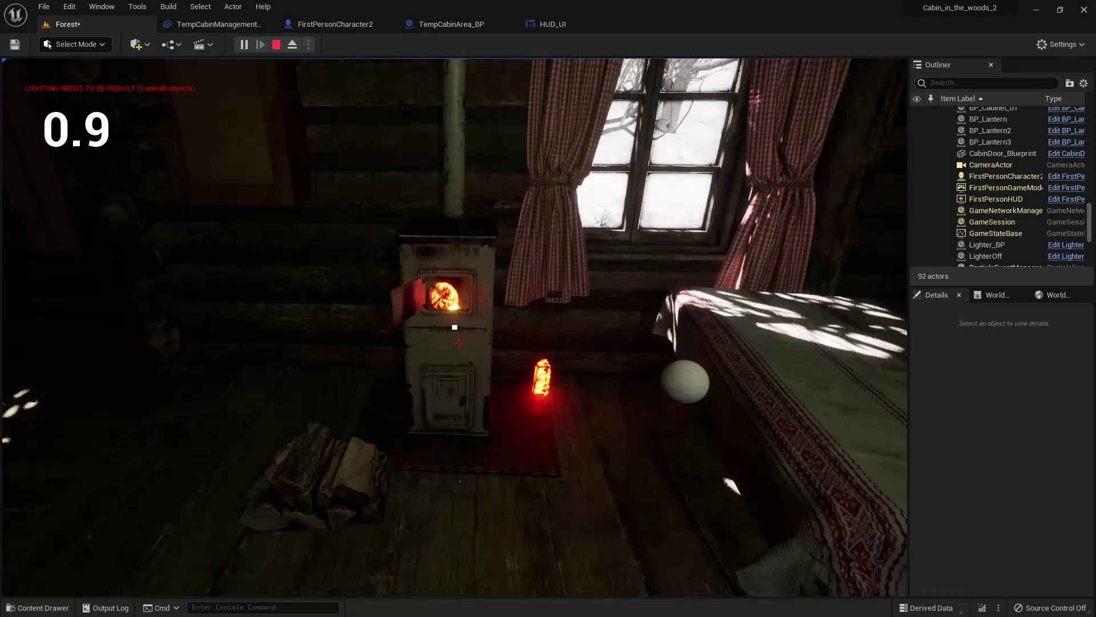
pyautogui.press('w')
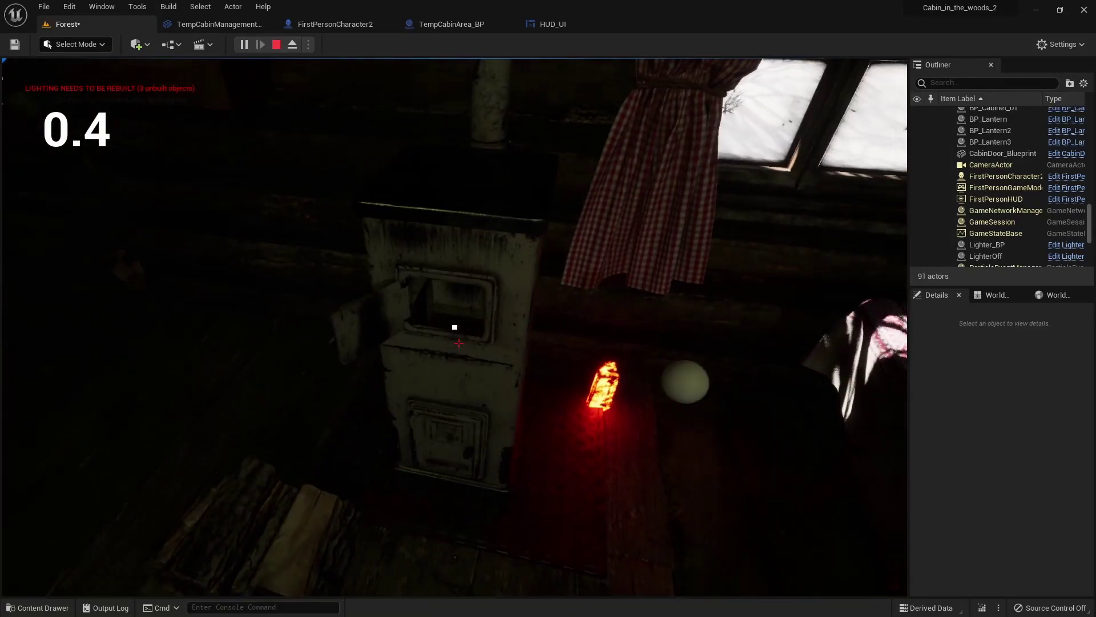
# Walk between the stove and table before leaving the play session.
pyautogui.press('s')
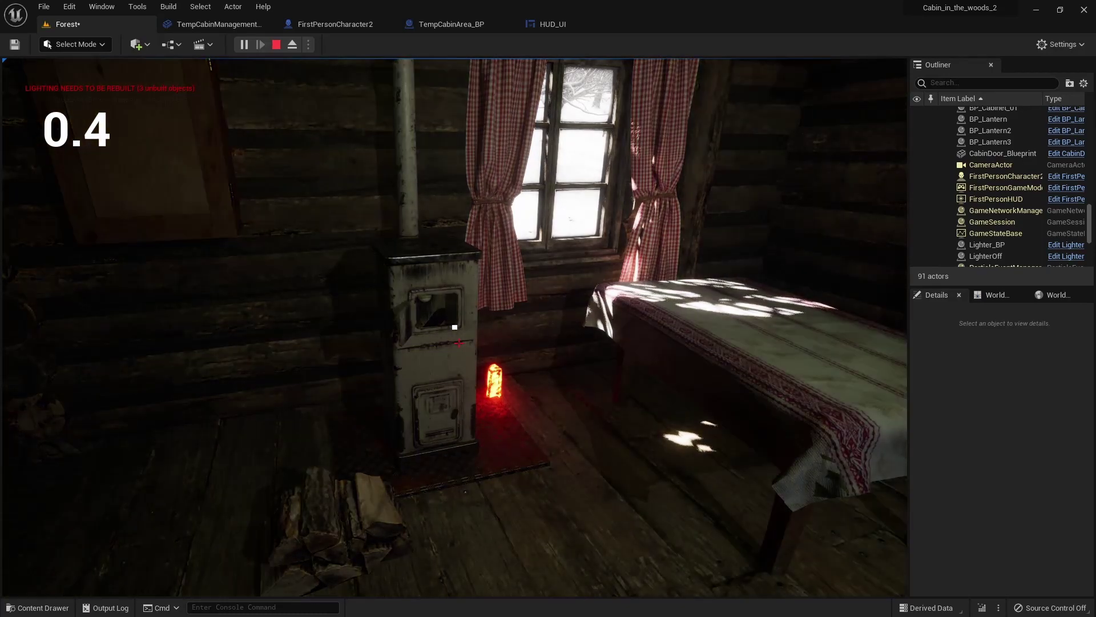
pyautogui.press('w')
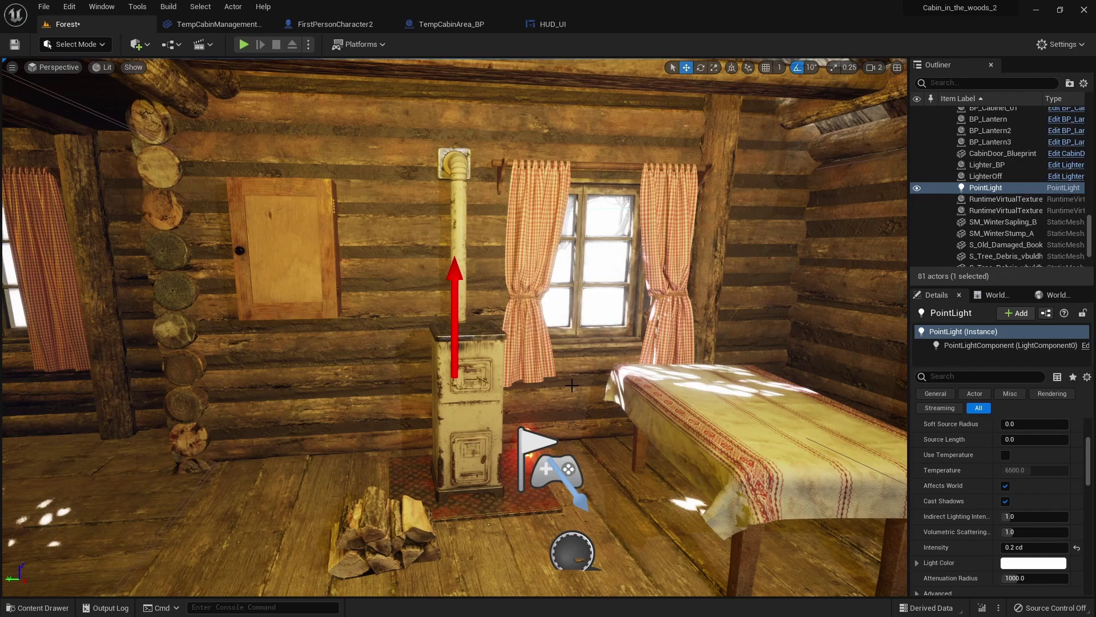
# Look around the cabin's back corner, stove and cupboard, then select the CabinDoor_Blueprint door.
pyautogui.moveTo(782, 386)
pyautogui.mouseDown(button='right')
pyautogui.moveTo(868, 377)
pyautogui.moveTo(628, 377)
pyautogui.mouseUp(button='right')
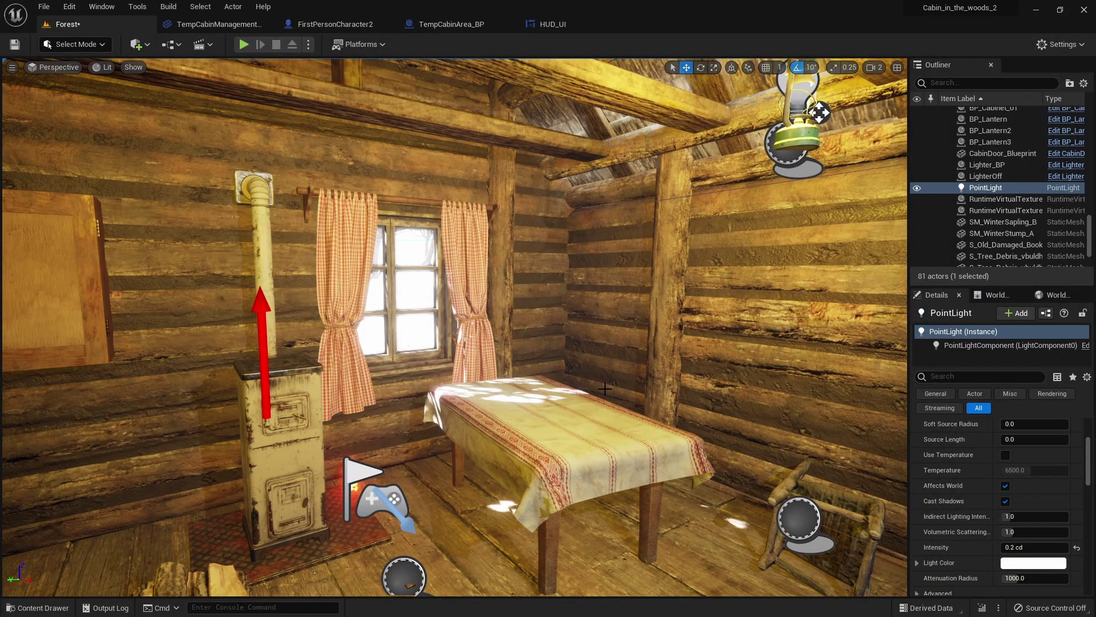
pyautogui.moveTo(419, 431); pyautogui.dragTo(342, 431, button='right')
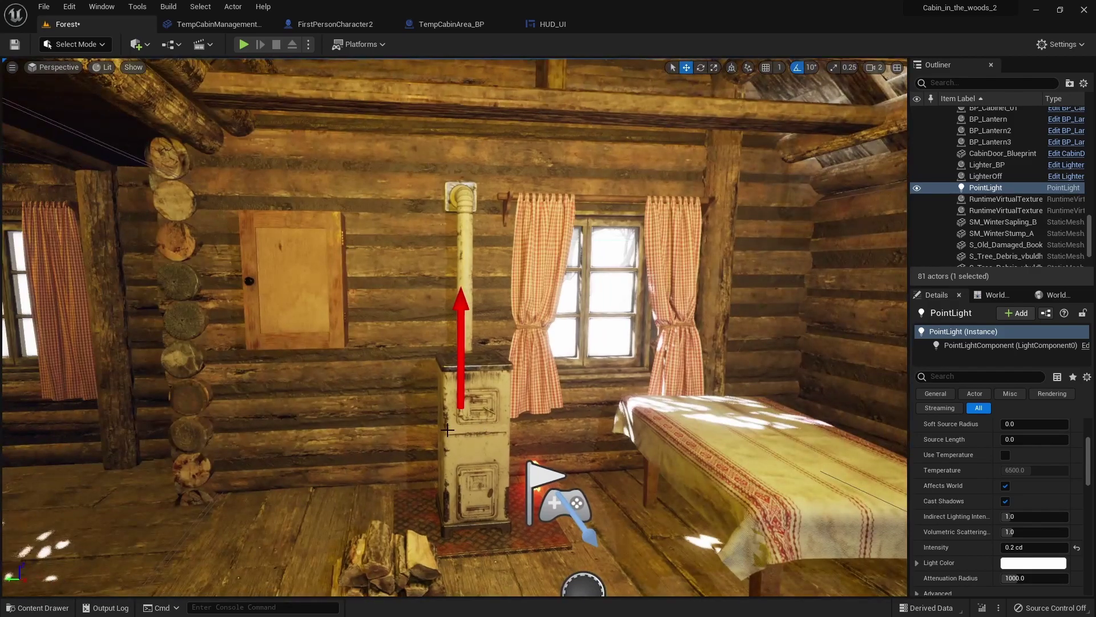
pyautogui.moveTo(419, 431); pyautogui.dragTo(320, 431, button='right')
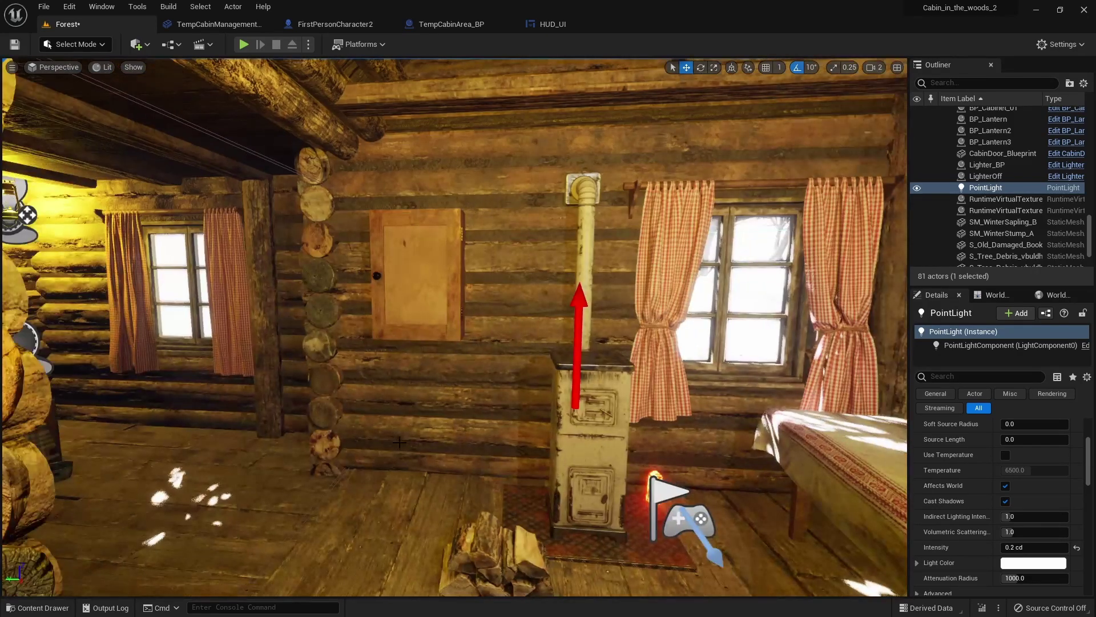
pyautogui.click(577, 419)
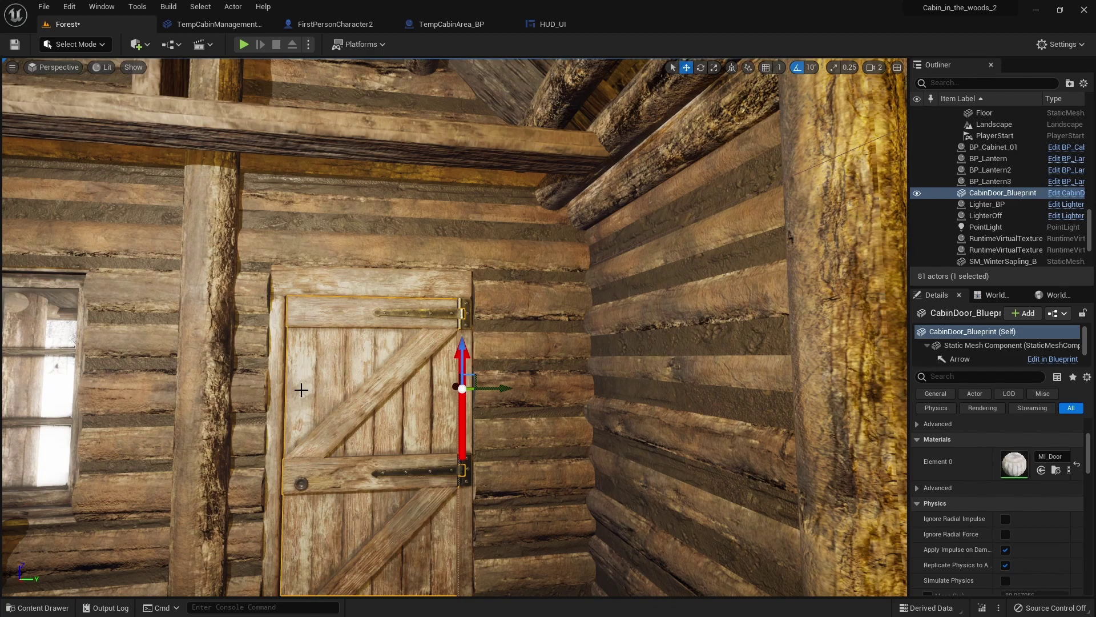
pyautogui.moveTo(284, 388); pyautogui.dragTo(240, 385, button='right')
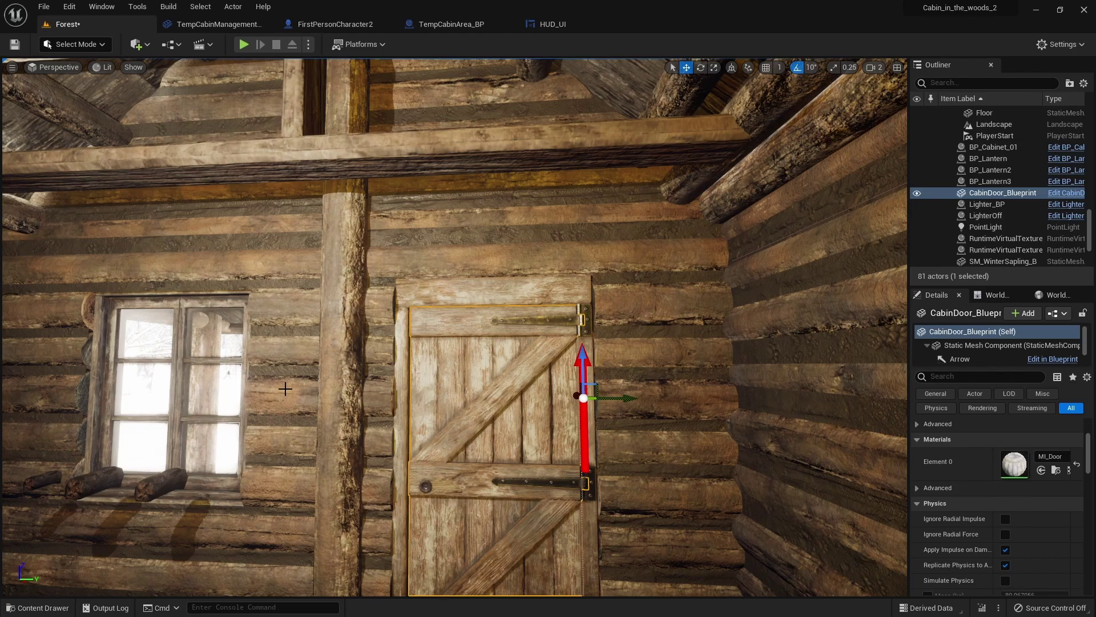
pyautogui.moveTo(285, 388); pyautogui.dragTo(319, 386, button='right')
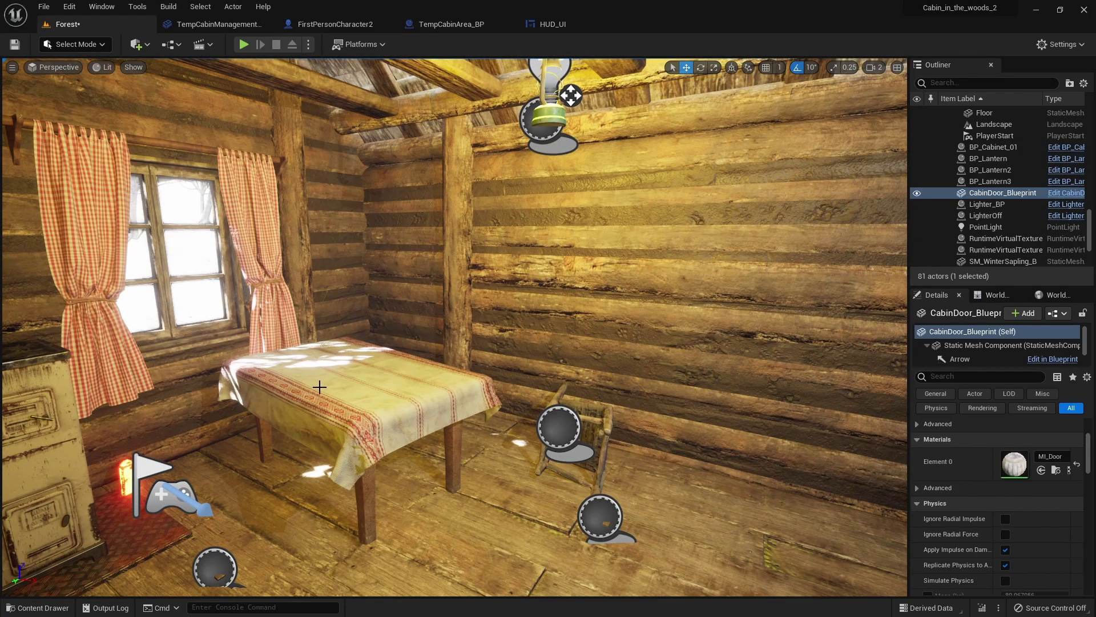
pyautogui.moveTo(388, 360); pyautogui.dragTo(320, 366, button='right')
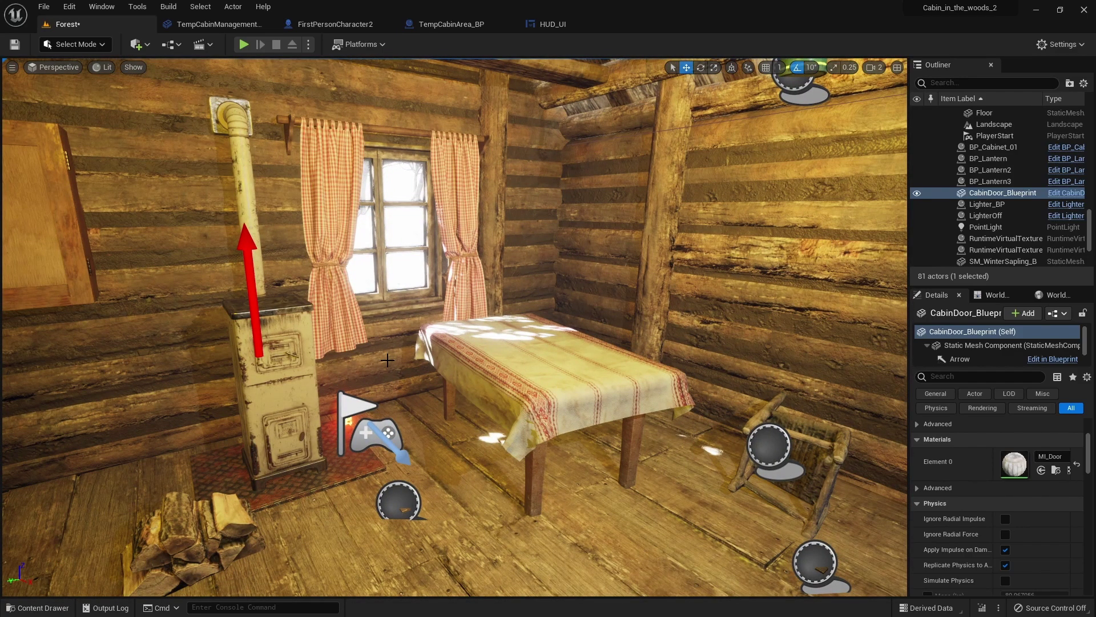
pyautogui.moveTo(388, 359); pyautogui.dragTo(387, 360, button='right')
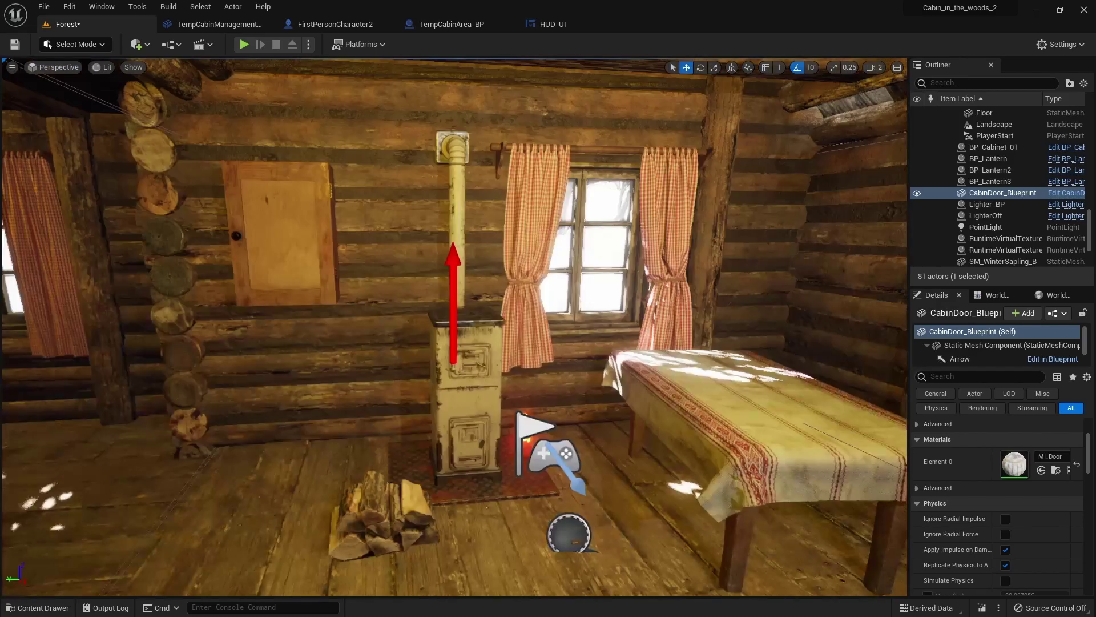
pyautogui.moveTo(383, 357); pyautogui.dragTo(382, 357, button='right')
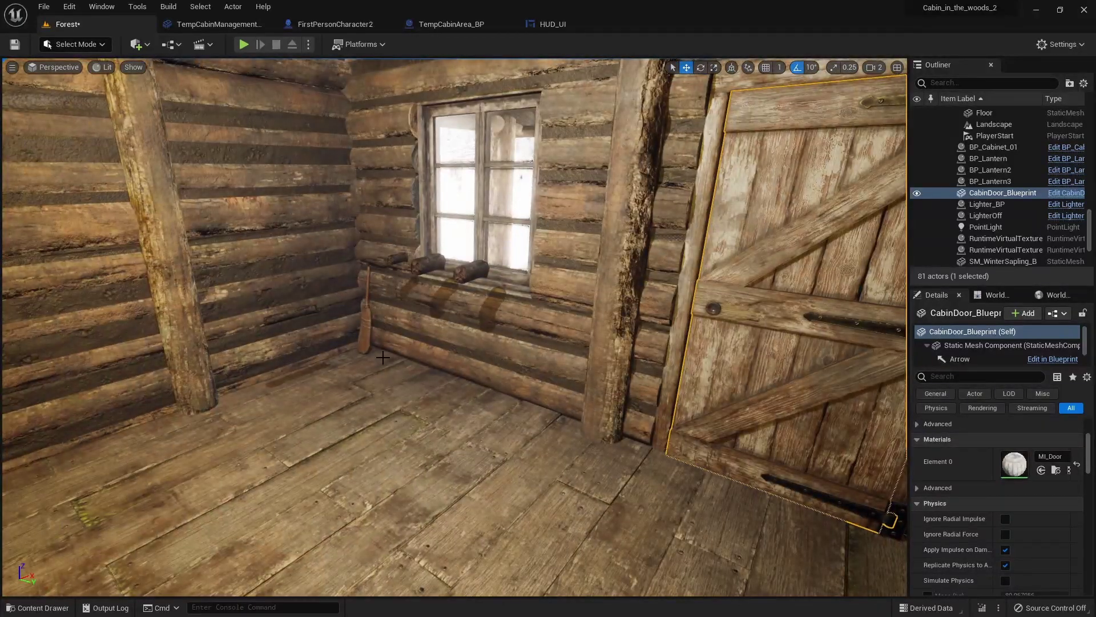
pyautogui.moveTo(348, 360)
pyautogui.mouseDown(button='right')
pyautogui.moveTo(536, 125)
pyautogui.moveTo(341, 361)
pyautogui.mouseUp(button='right')
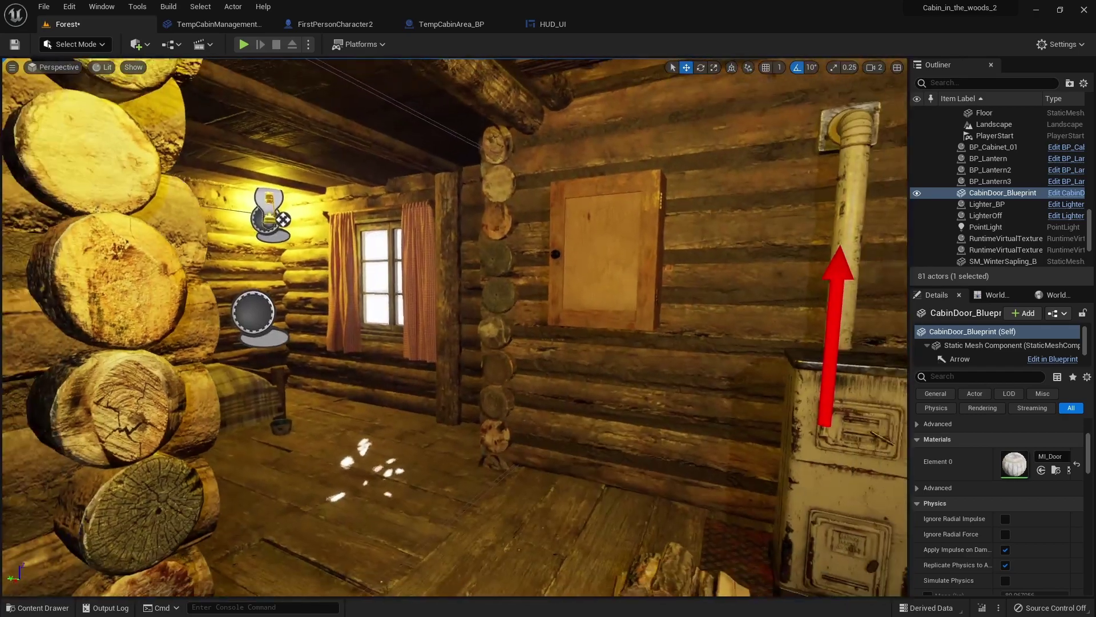
pyautogui.moveTo(455, 325); pyautogui.dragTo(628, 325, button='right')
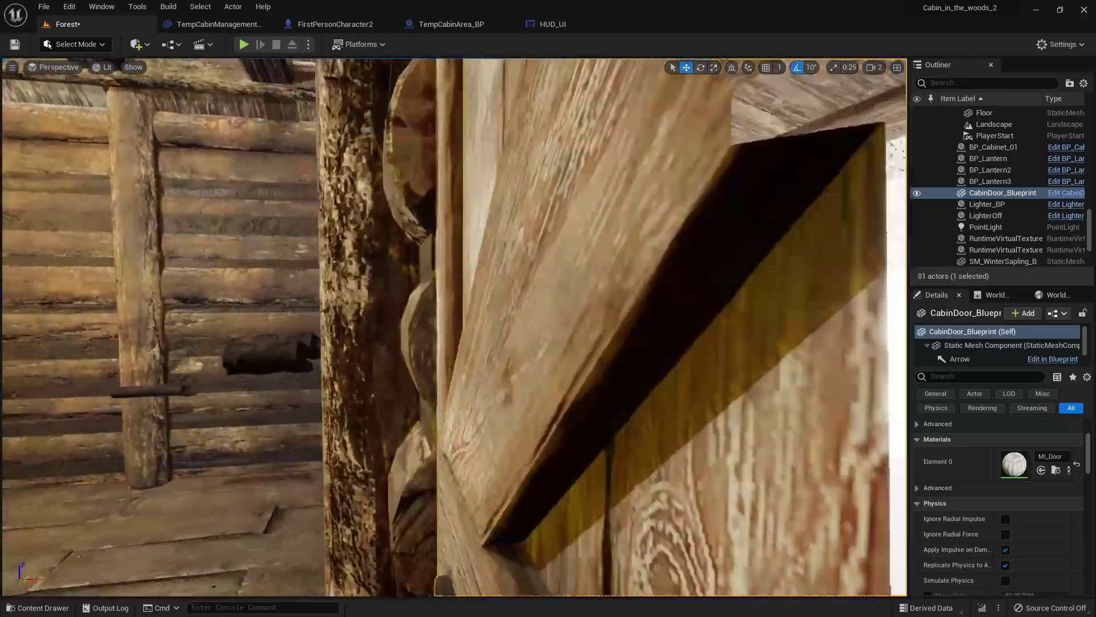
pyautogui.moveTo(455, 325)
pyautogui.mouseDown(button='right')
pyautogui.moveTo(400, 320)
pyautogui.moveTo(514, 320)
pyautogui.moveTo(451, 311)
pyautogui.mouseUp(button='right')
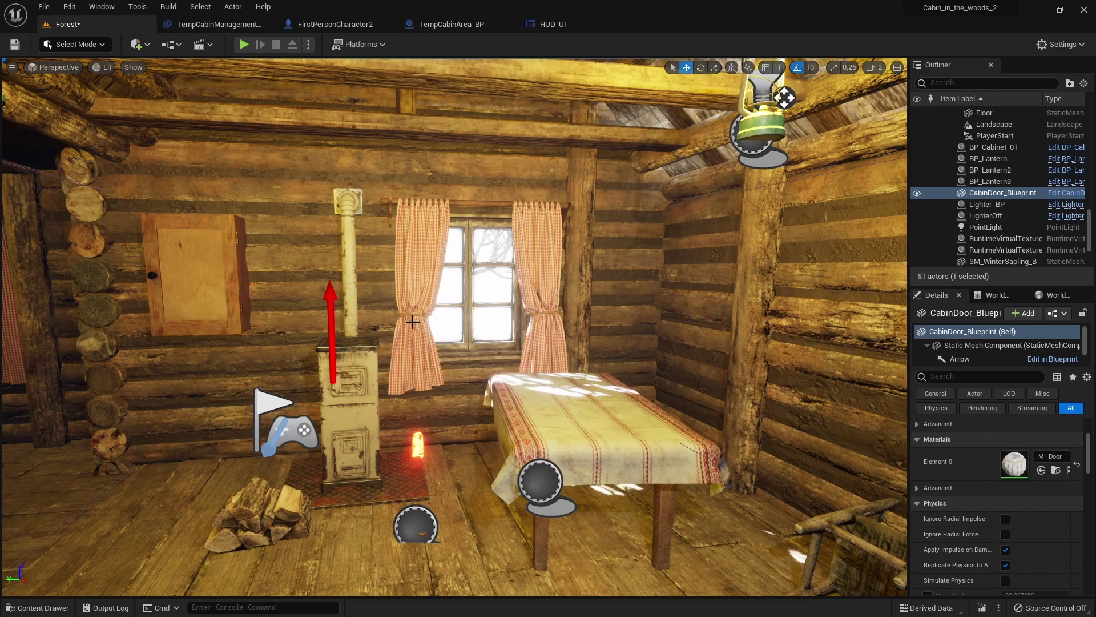
pyautogui.click(367, 402)
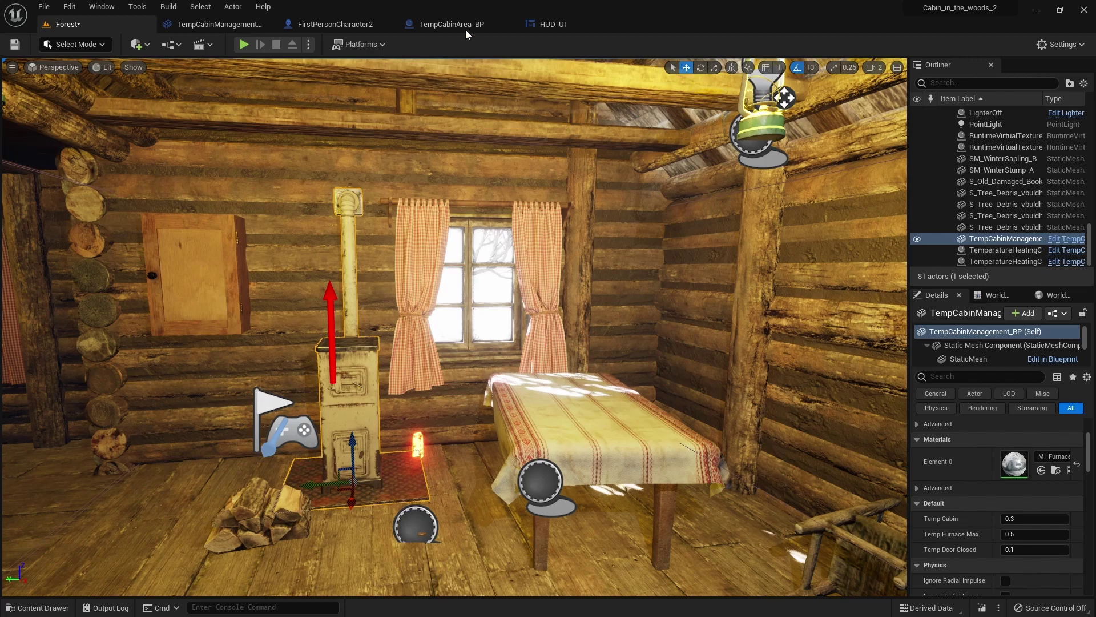
pyautogui.click(451, 24)
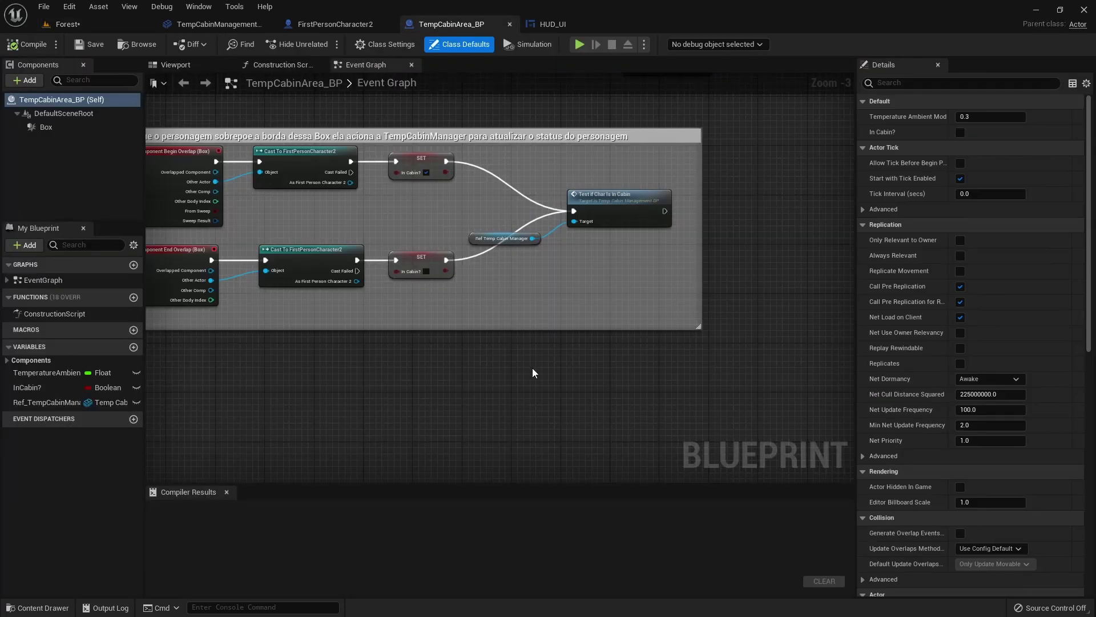
pyautogui.scroll(-2, 532, 370)
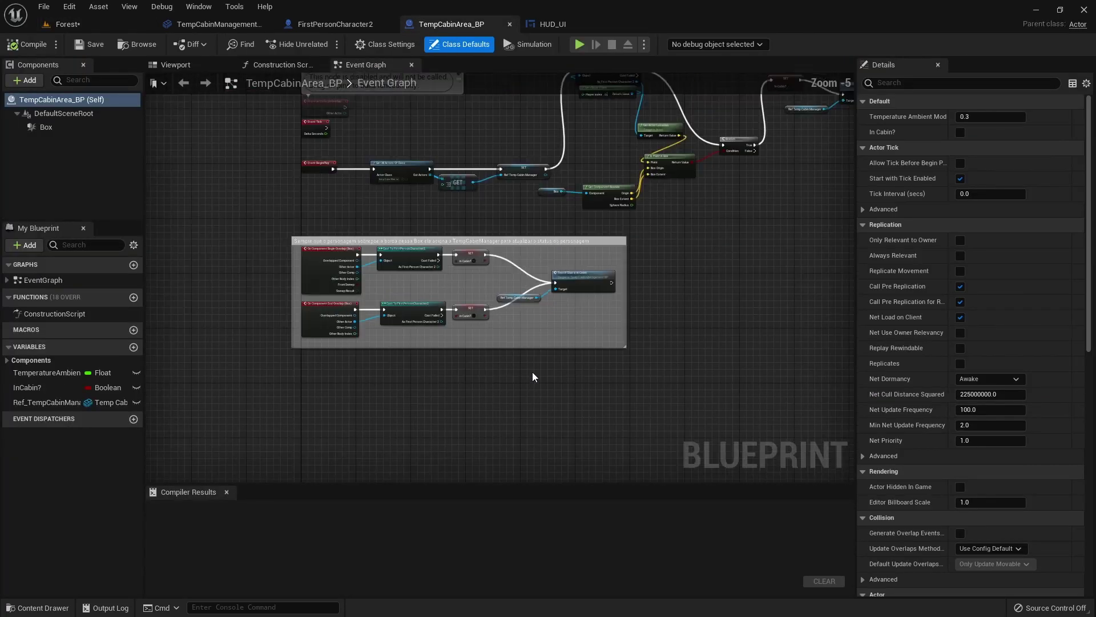
pyautogui.scroll(-1, 560, 376)
pyautogui.scroll(1, 618, 358)
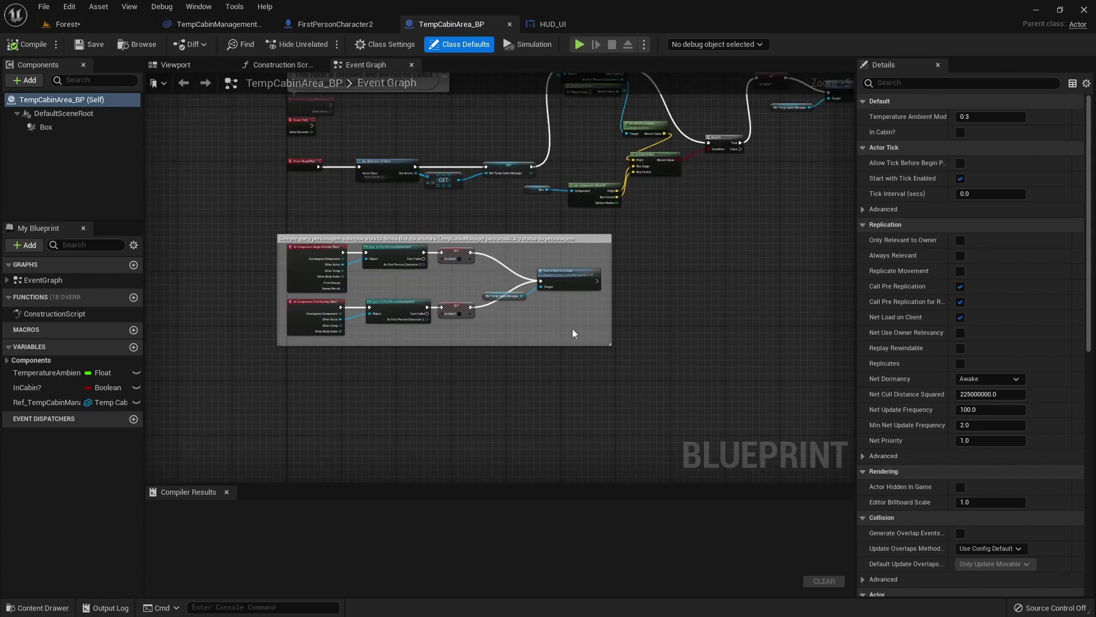
pyautogui.click(241, 26)
pyautogui.click(68, 24)
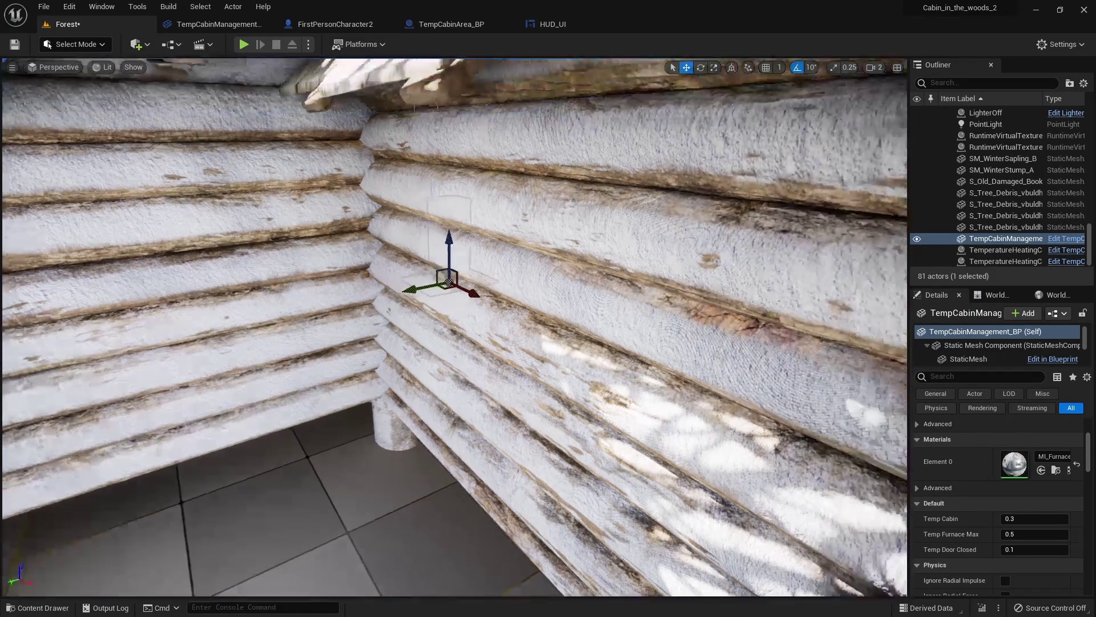
pyautogui.click(451, 24)
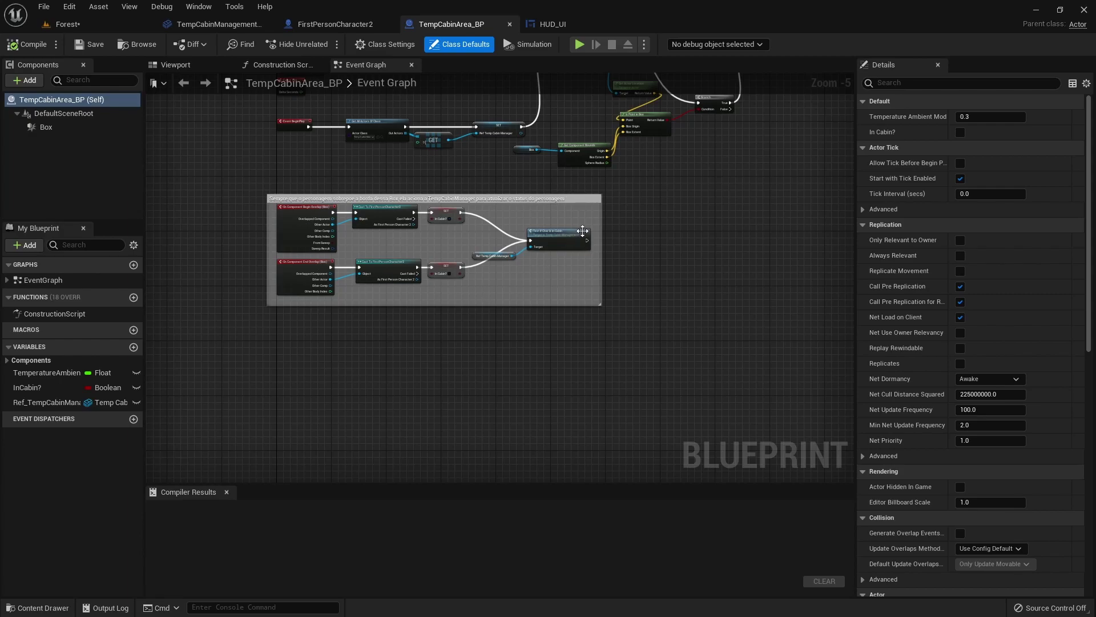
pyautogui.scroll(1, 531, 277)
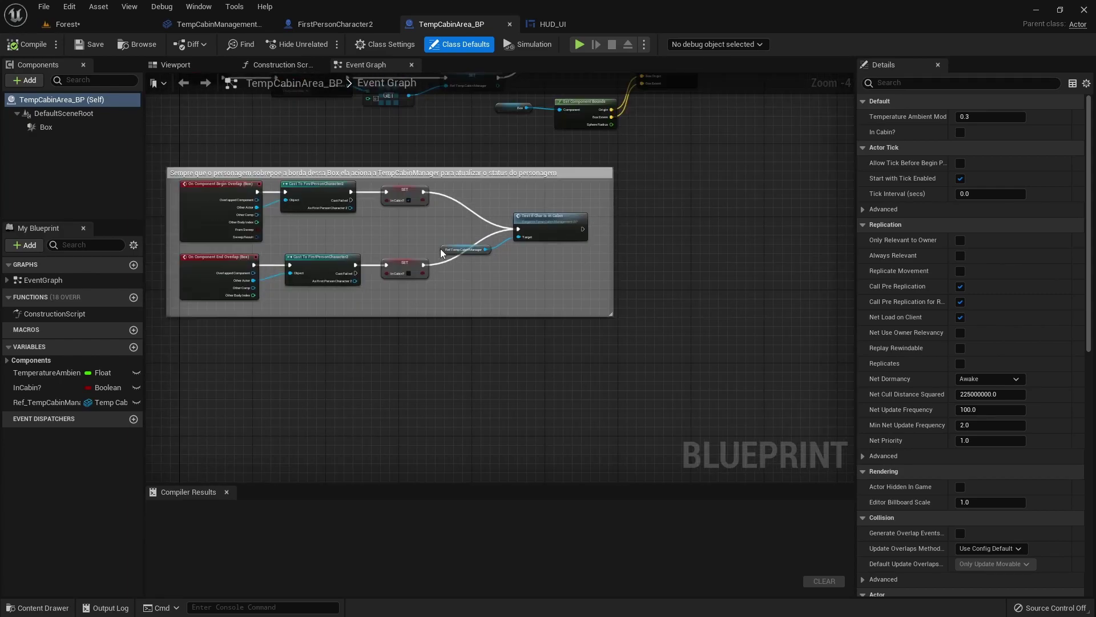
pyautogui.scroll(1, 547, 252)
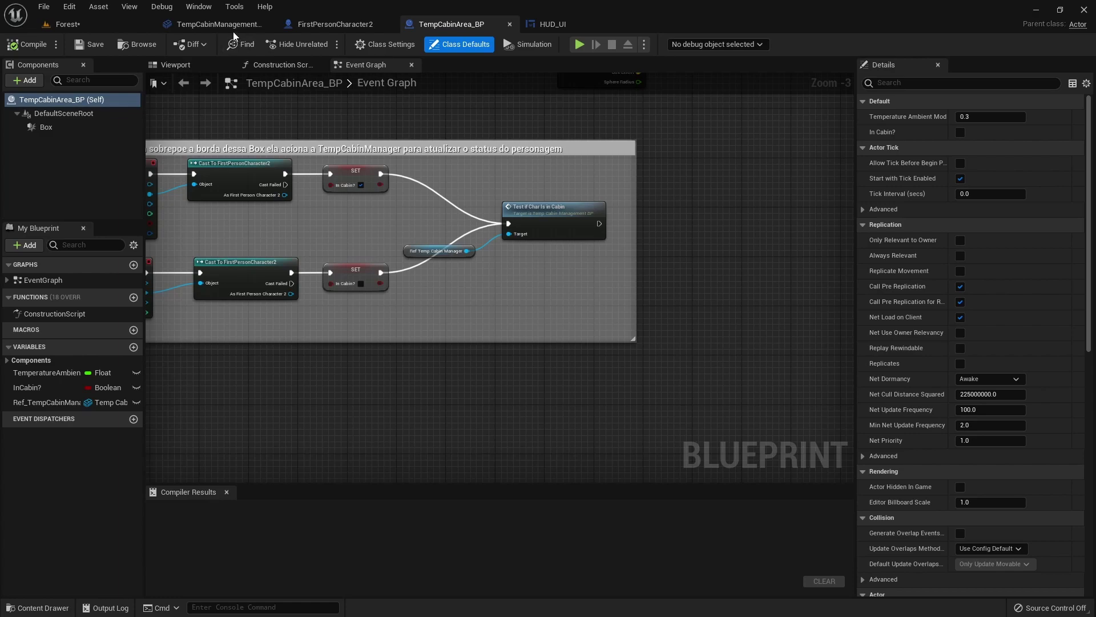
# Show the TempCabinManagement_BP event graph zoomed out with its comment boxes centred.
pyautogui.click(219, 24)
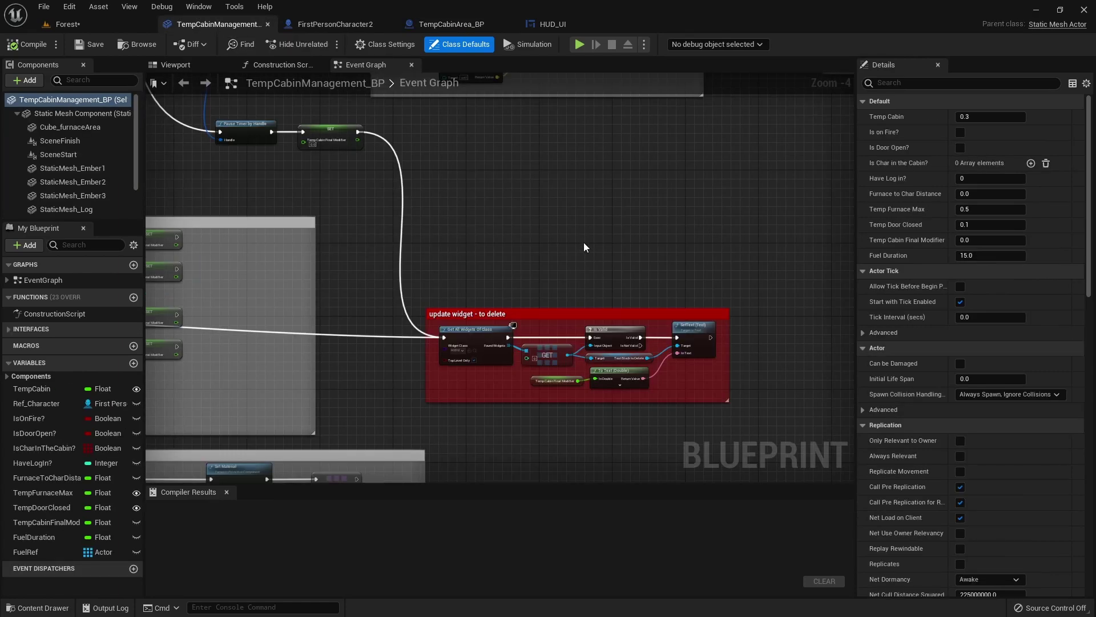
pyautogui.scroll(-2, 577, 218)
pyautogui.scroll(-2, 615, 204)
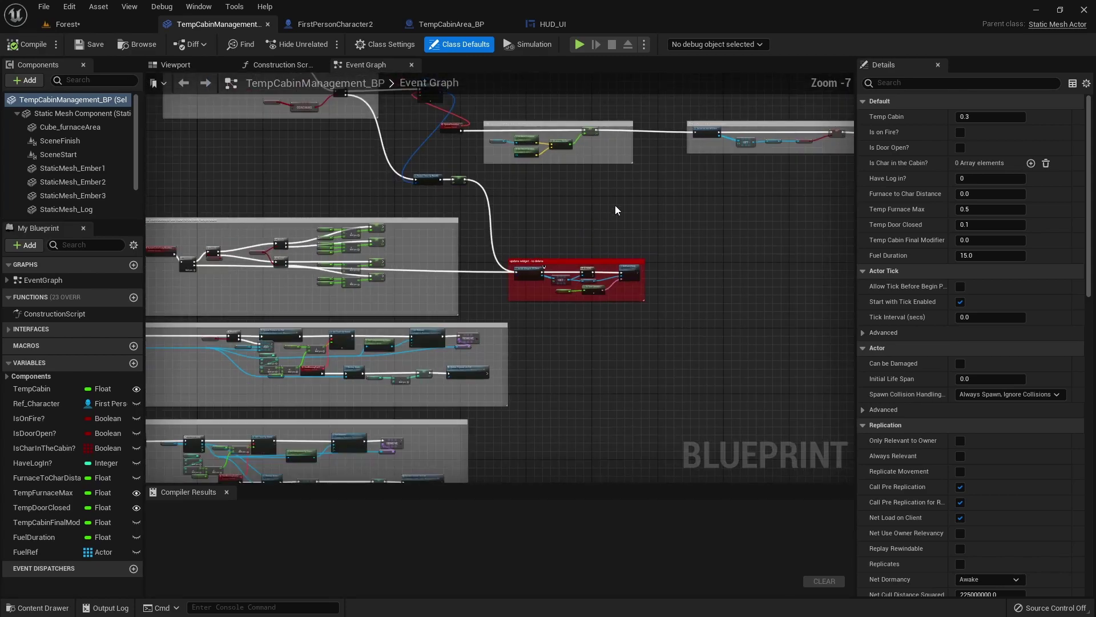
pyautogui.scroll(-2, 623, 214)
pyautogui.scroll(-2, 622, 215)
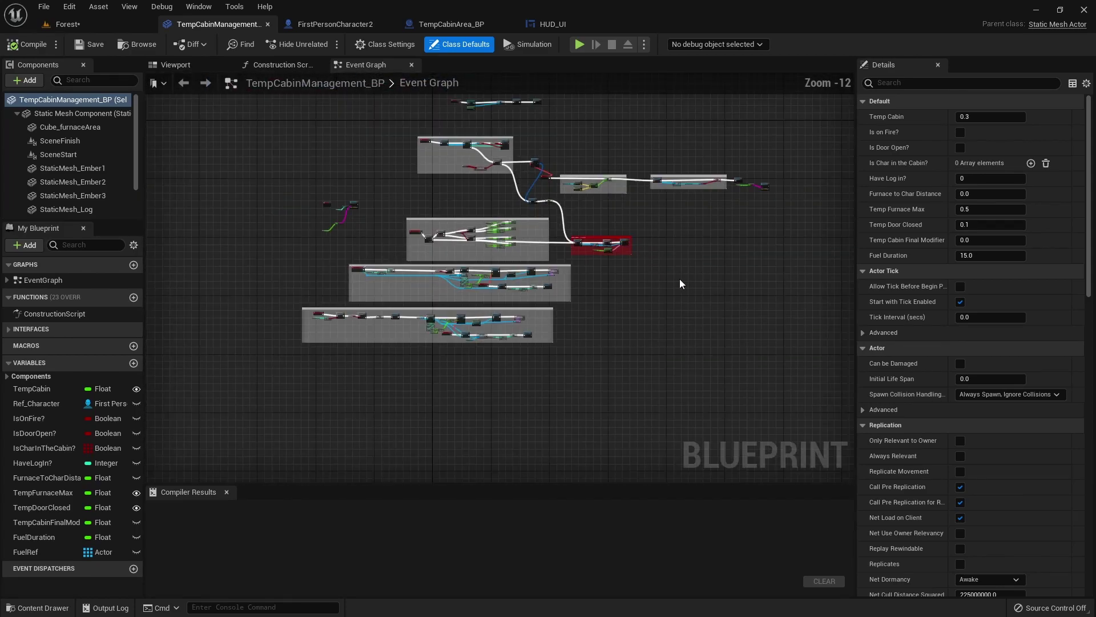
pyautogui.moveTo(679, 284); pyautogui.dragTo(694, 332, button='right')
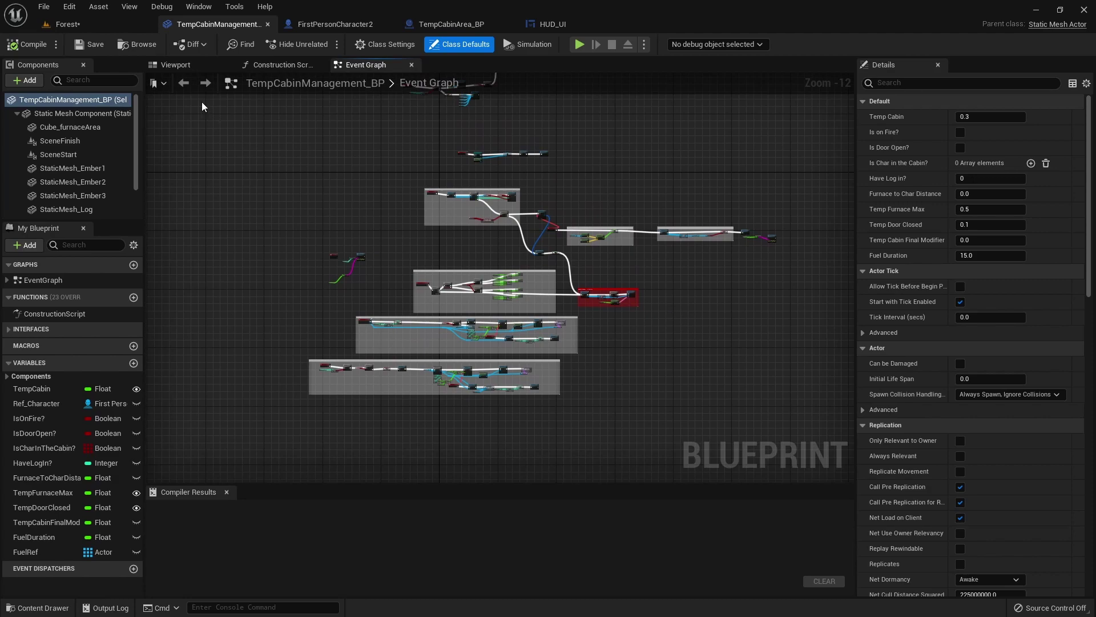
# Open CabinDoor_Blueprint from the content drawer and view its door mesh in the Viewport.
pyautogui.hotkey('ctrl', 'space')
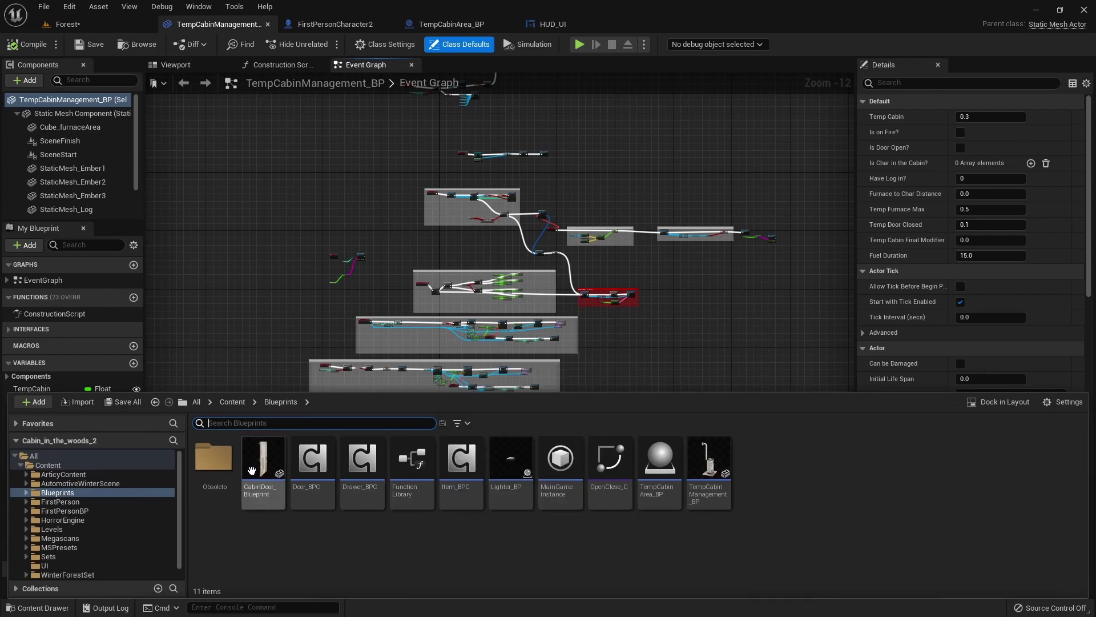
pyautogui.doubleClick(251, 468)
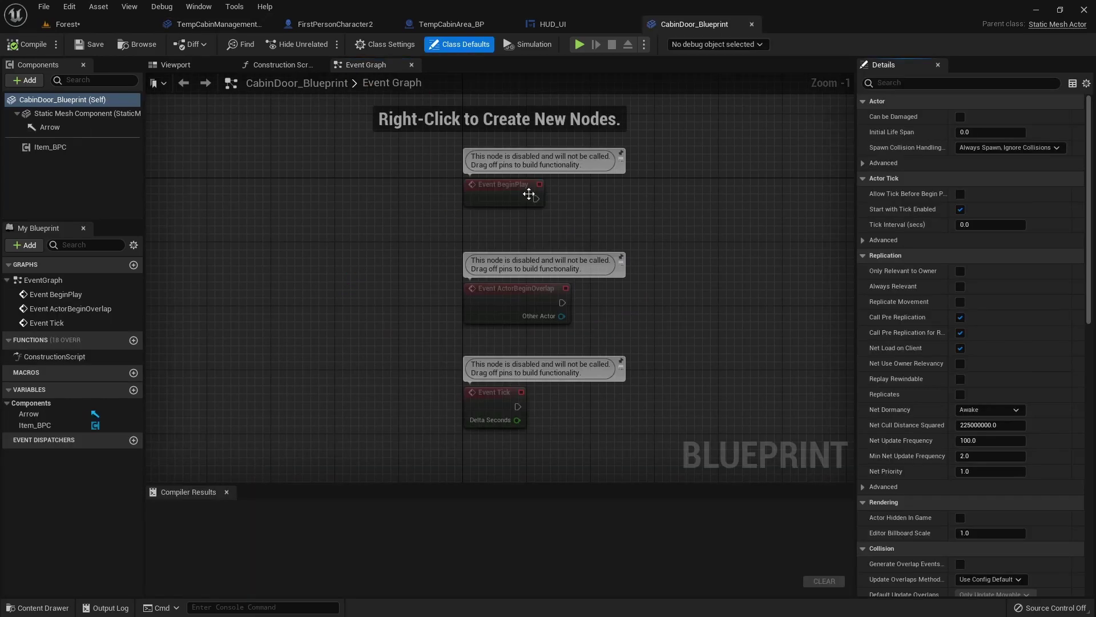
pyautogui.click(176, 64)
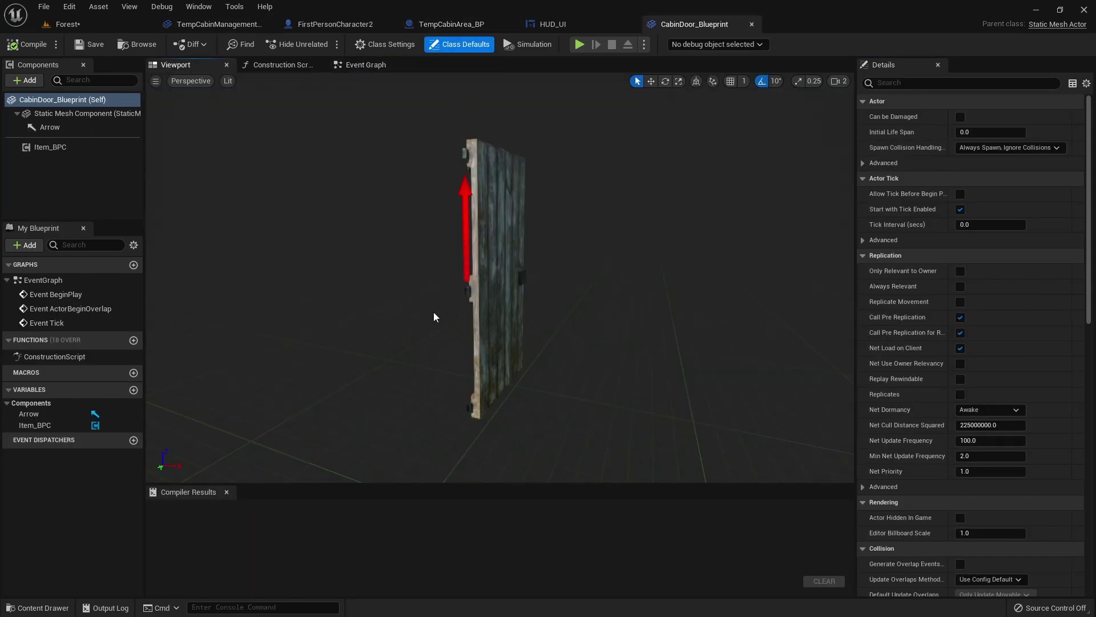
# Bring up the FirstPersonCharacter2 event graph with the whole node network framed.
pyautogui.click(335, 24)
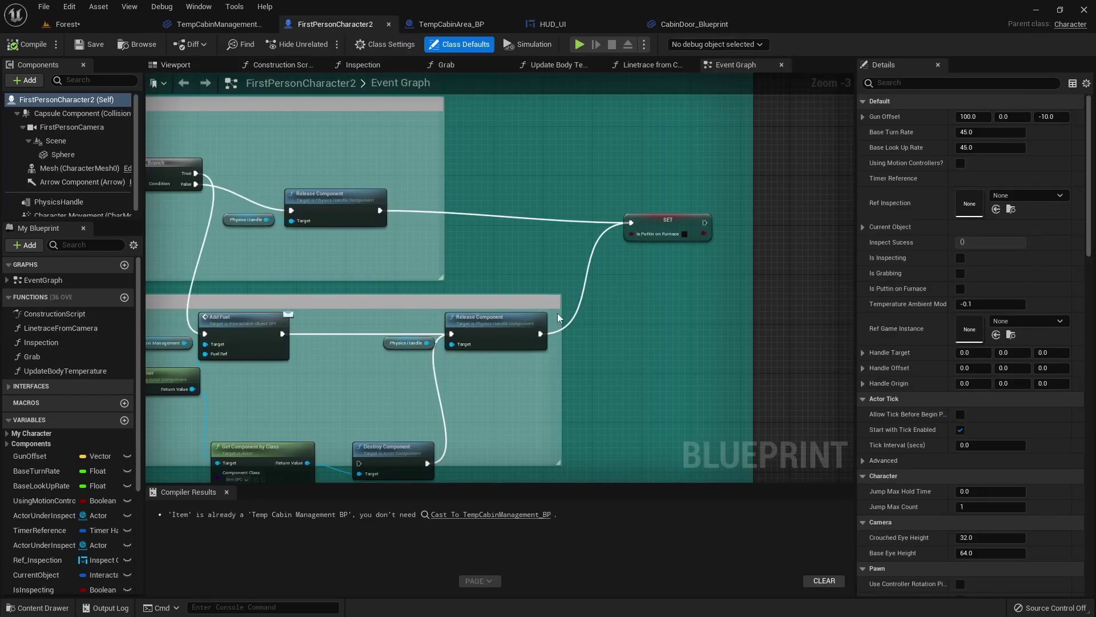
pyautogui.scroll(-7, 660, 333)
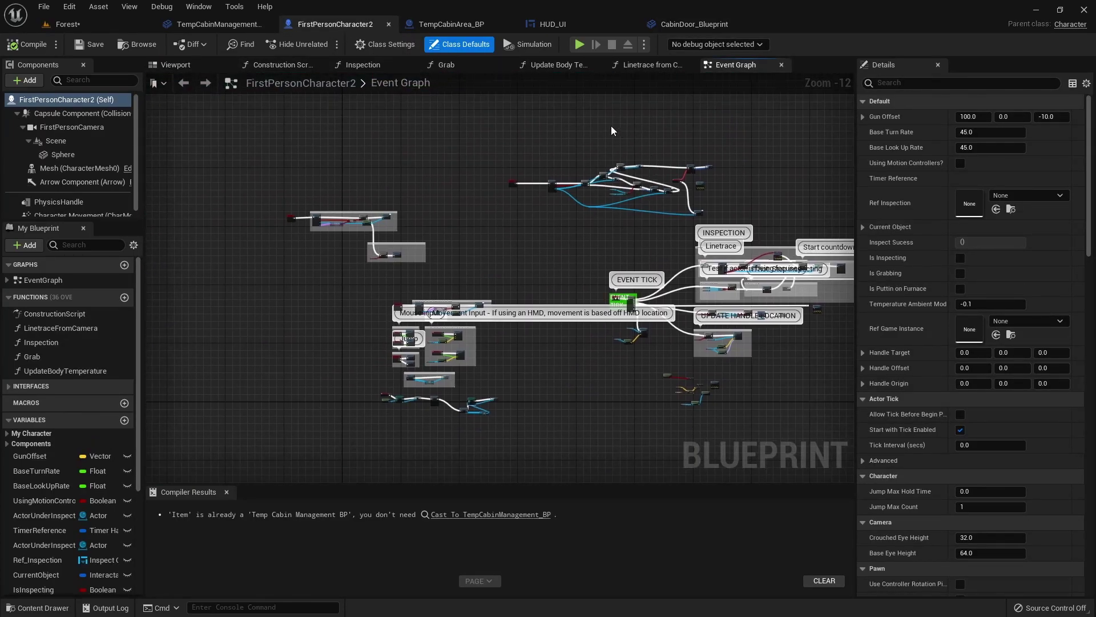
pyautogui.press('Home')
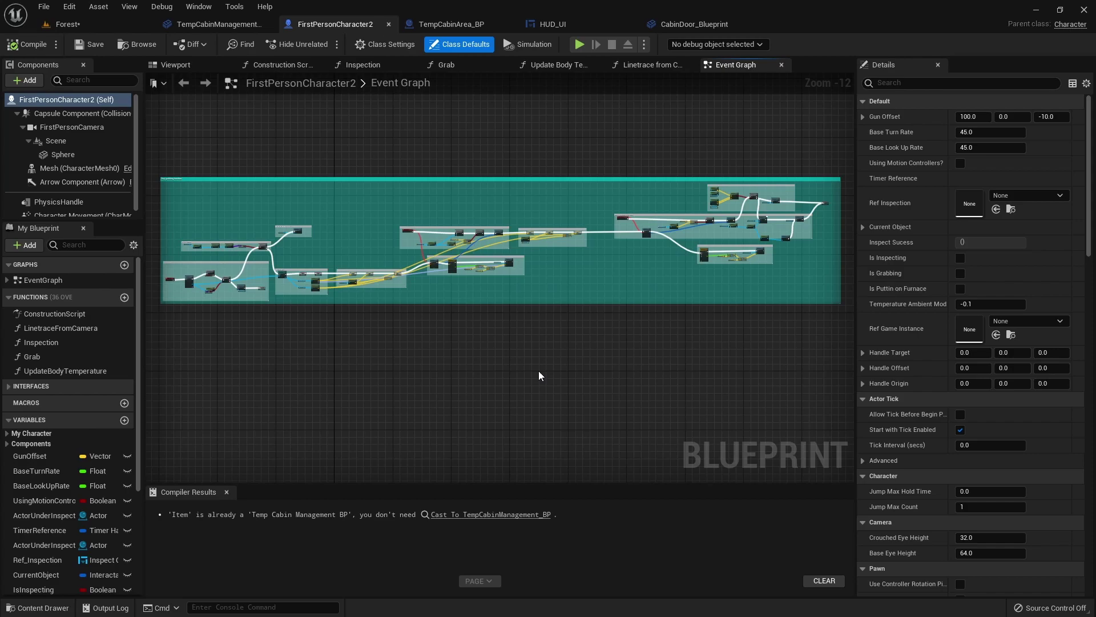
# Back on the Forest level, fly into the cabin and turn toward the corner chair.
pyautogui.click(67, 24)
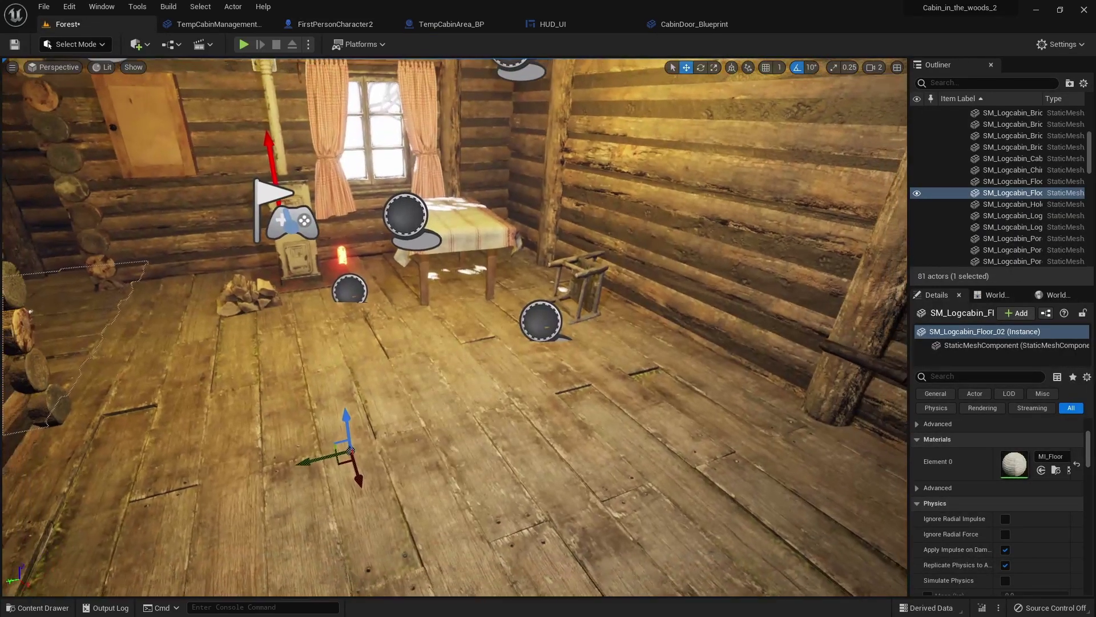
pyautogui.moveTo(454, 327)
pyautogui.mouseDown(button='right')
pyautogui.moveTo(468, 327)
pyautogui.moveTo(365, 328)
pyautogui.moveTo(446, 327)
pyautogui.mouseUp(button='right')
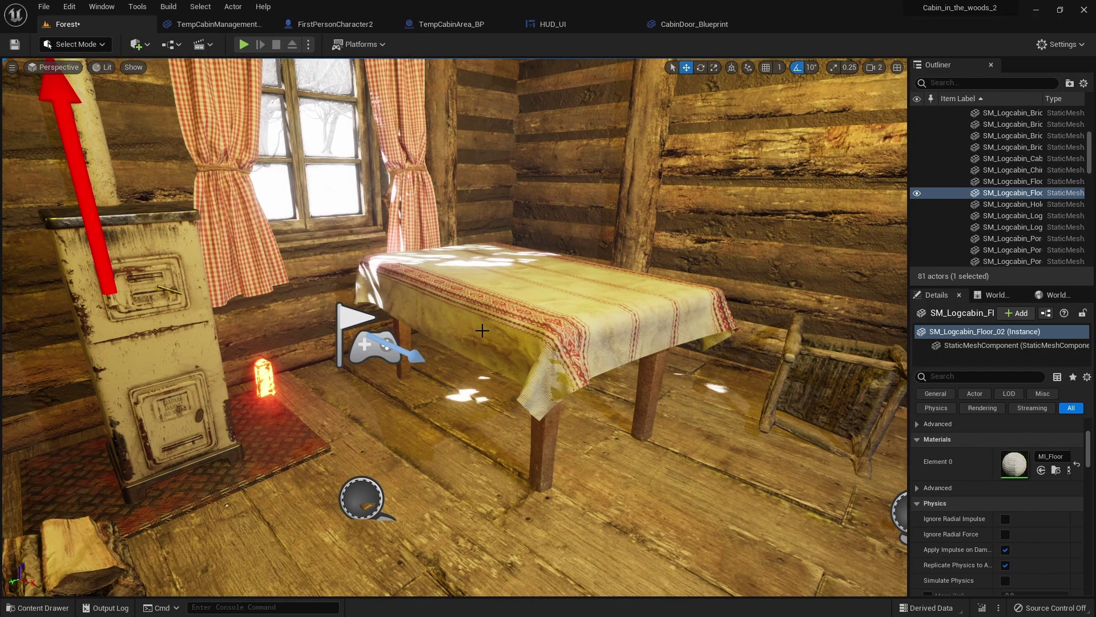
pyautogui.moveTo(482, 330)
pyautogui.mouseDown(button='right')
pyautogui.moveTo(551, 330)
pyautogui.moveTo(471, 319)
pyautogui.mouseUp(button='right')
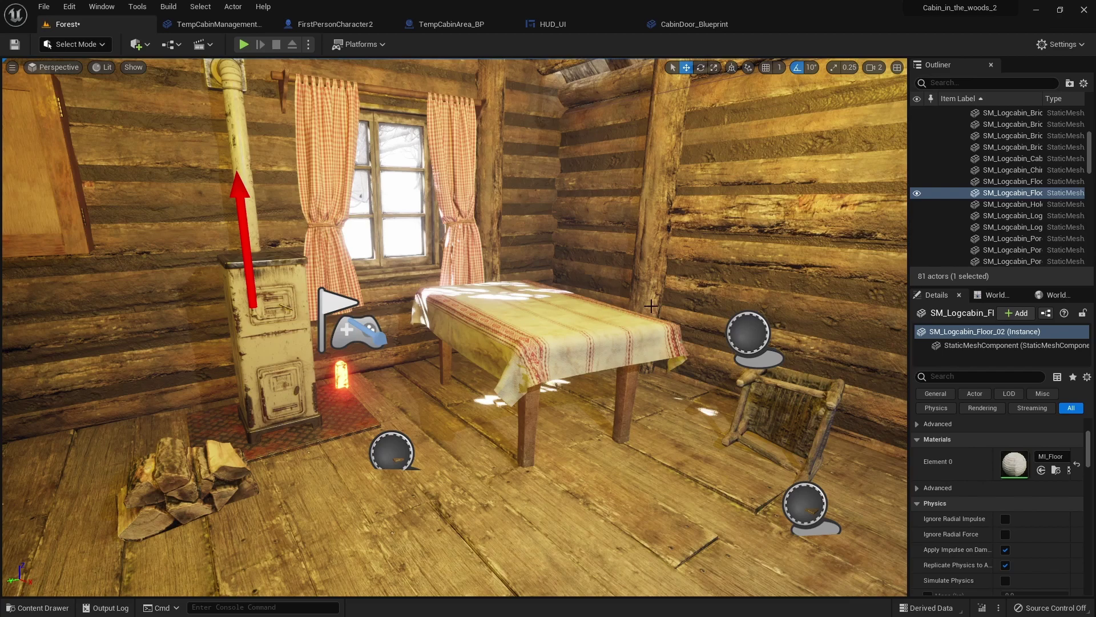
# Raise the viewport camera speed from 2 to 4.
pyautogui.click(870, 68)
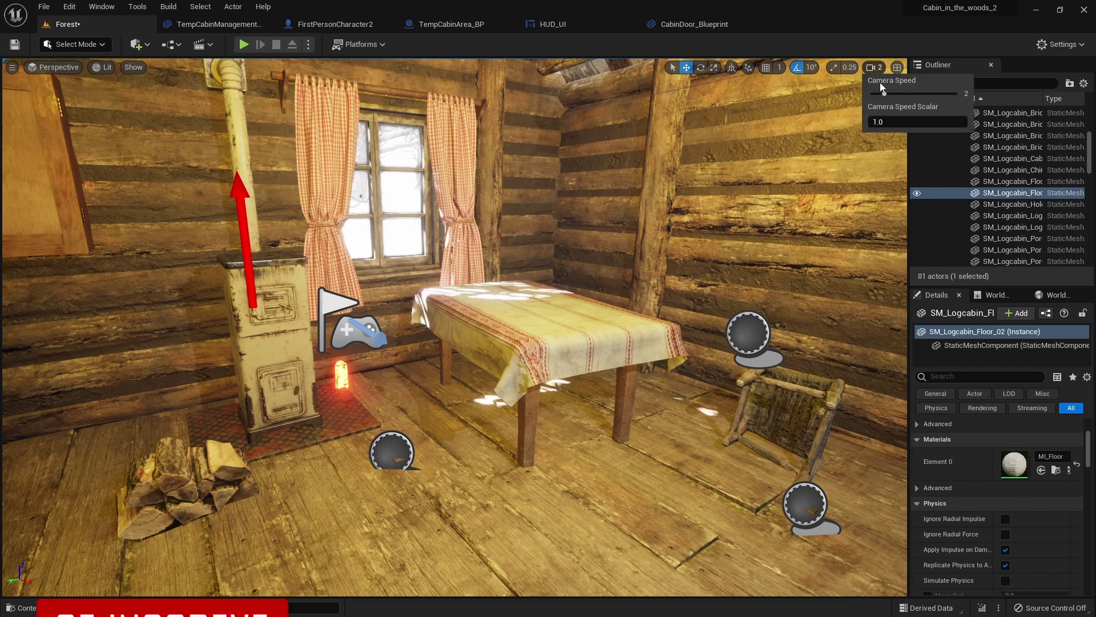
pyautogui.click(908, 93)
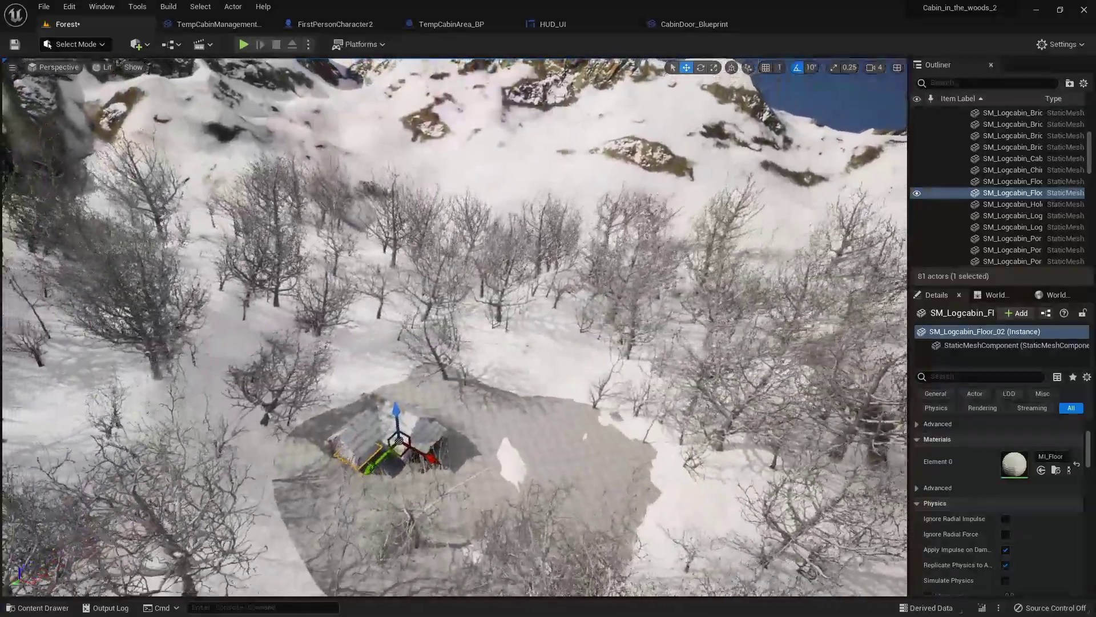
# Orbit from a wide valley overview down past the treeline and over the cabin roof.
pyautogui.moveTo(454, 327); pyautogui.dragTo(465, 329, button='right')
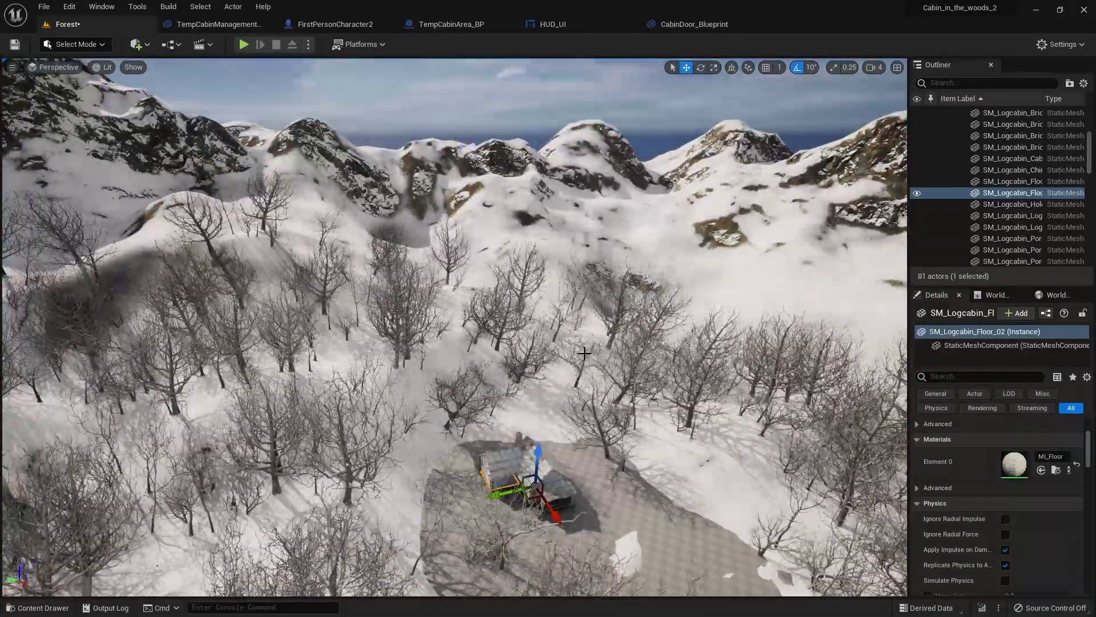
pyautogui.moveTo(705, 245); pyautogui.dragTo(717, 247, button='right')
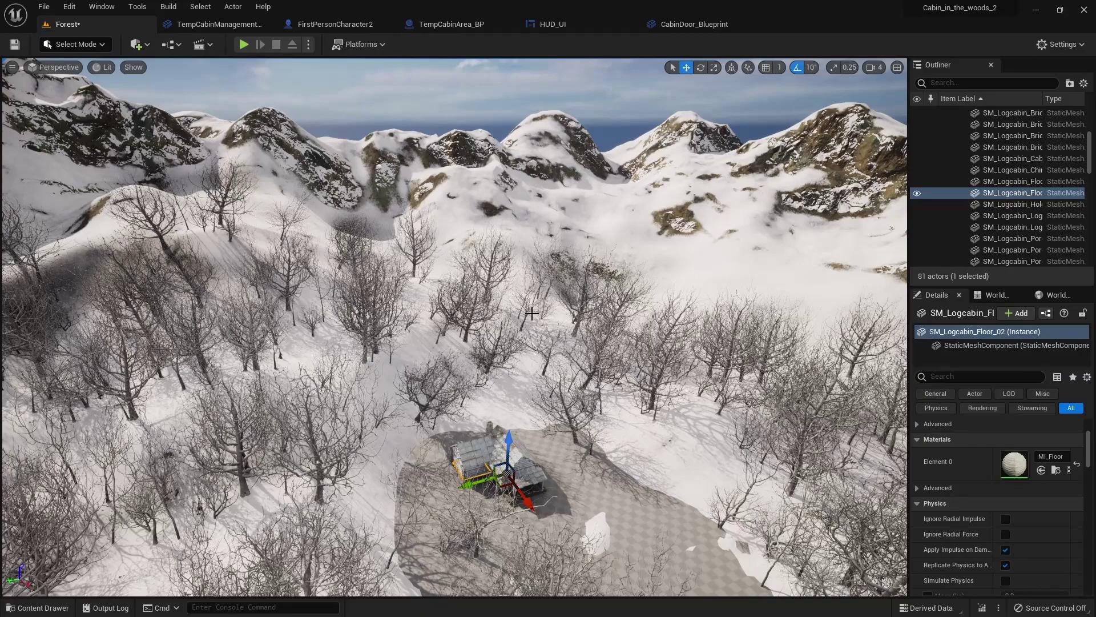
pyautogui.moveTo(532, 314); pyautogui.dragTo(611, 371, button='right')
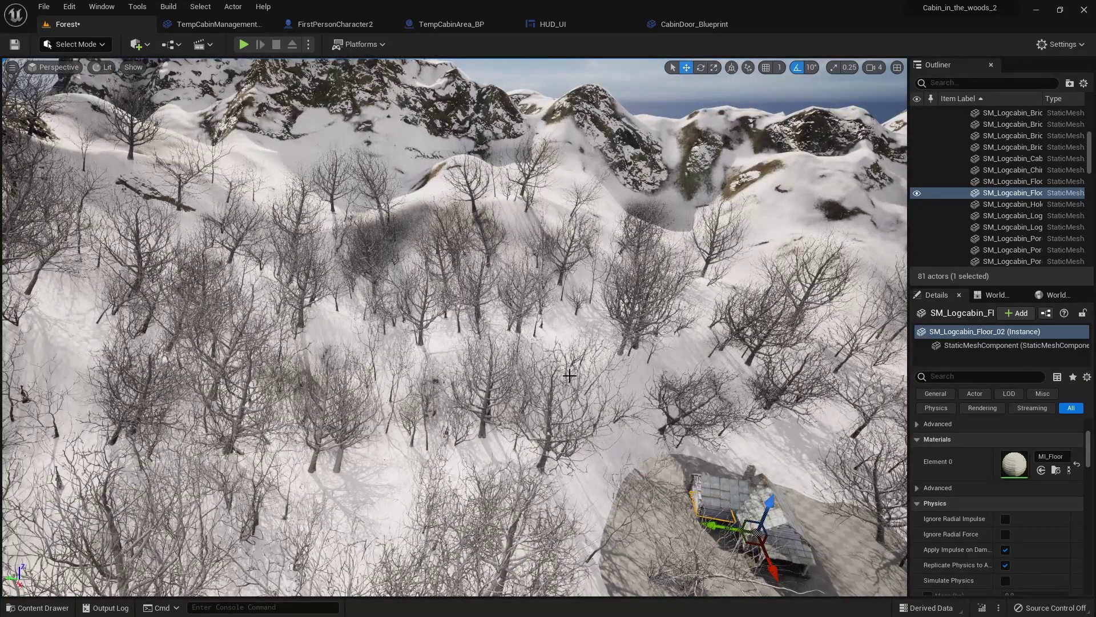
pyautogui.moveTo(570, 376)
pyautogui.mouseDown(button='right')
pyautogui.moveTo(657, 429)
pyautogui.moveTo(679, 411)
pyautogui.moveTo(685, 420)
pyautogui.mouseUp(button='right')
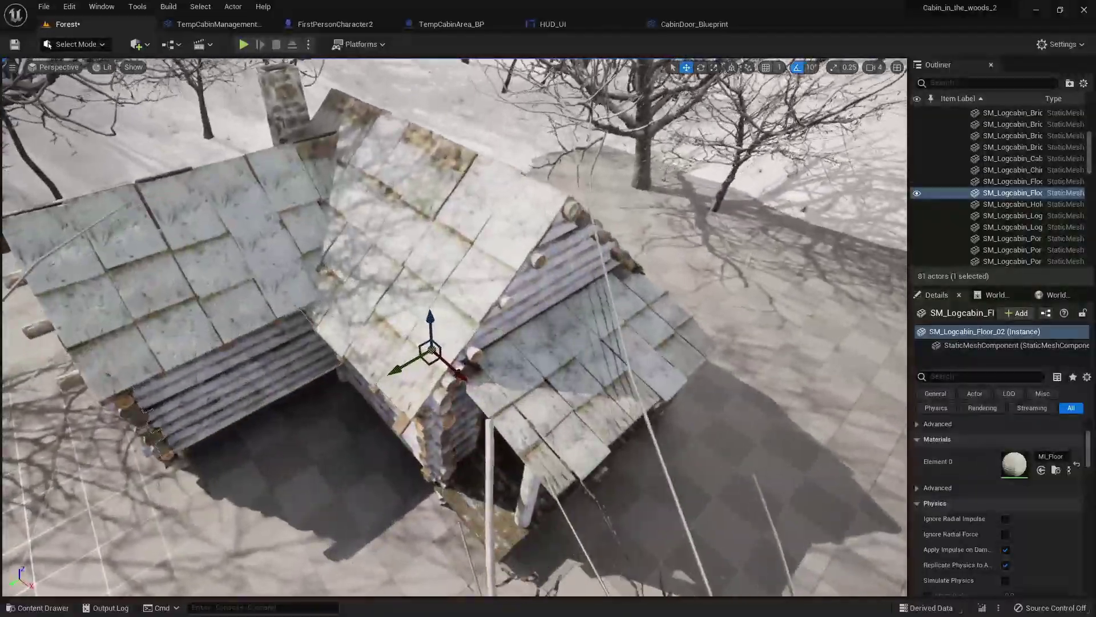
pyautogui.moveTo(685, 419); pyautogui.dragTo(675, 363, button='right')
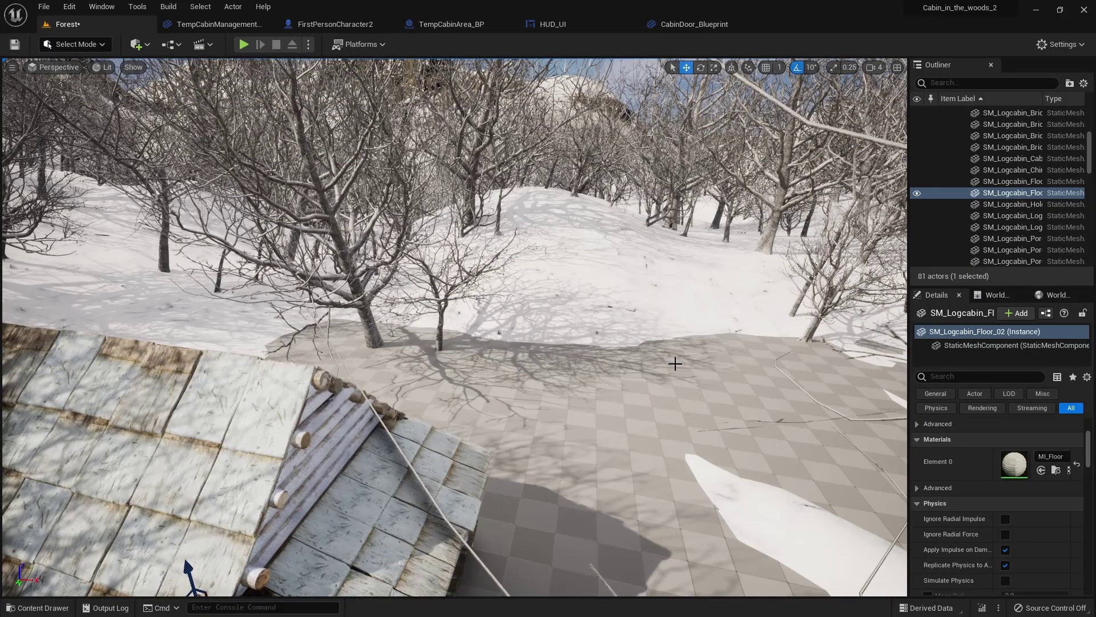
pyautogui.moveTo(695, 340); pyautogui.dragTo(694, 342, button='right')
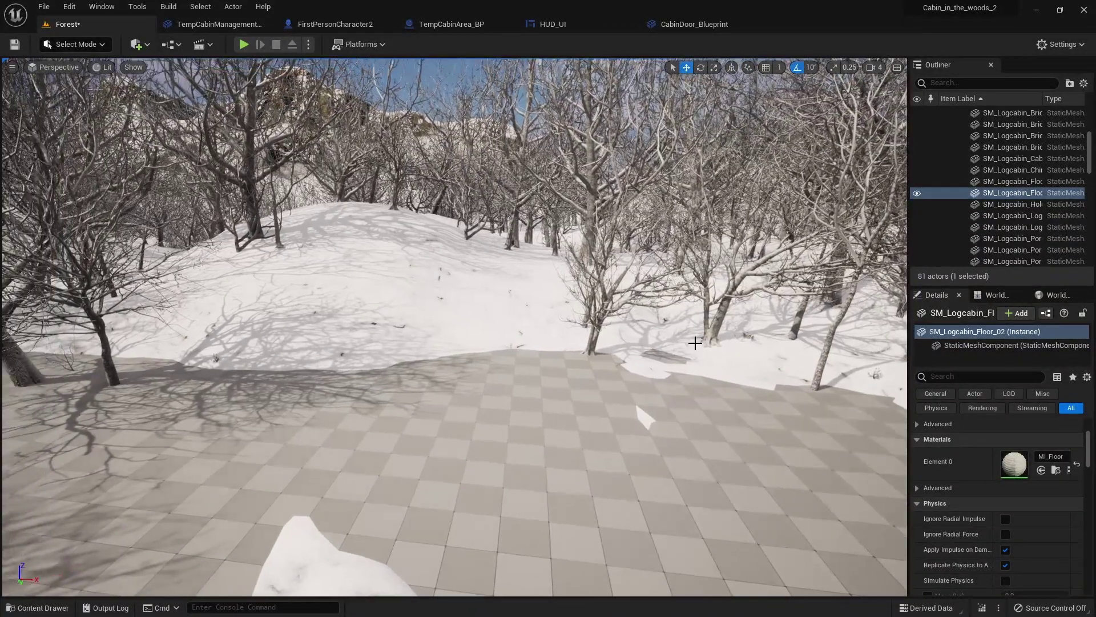